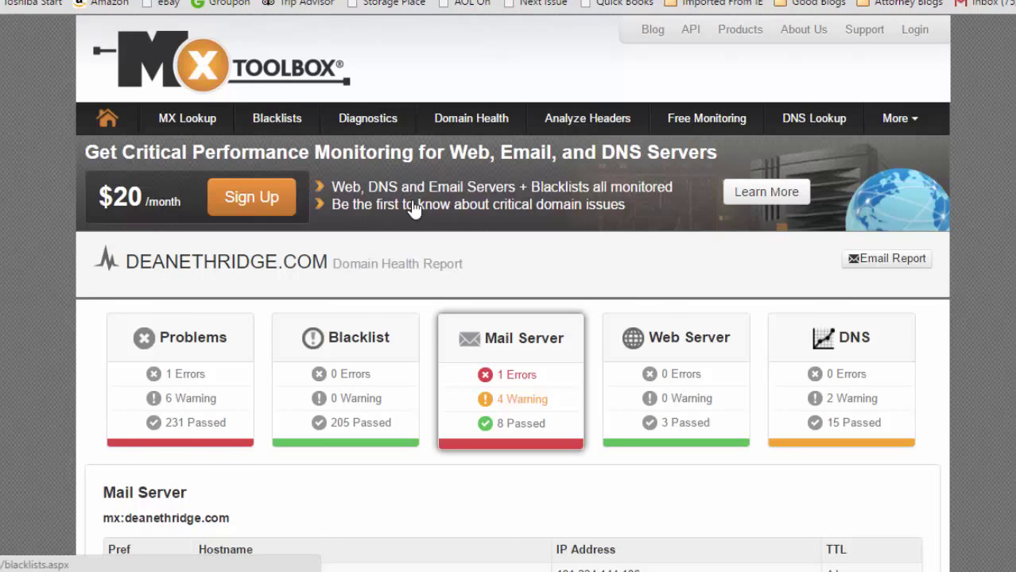
Review the deanethridge.com Mail Server tables in MX Toolbox, including the failed DMARC check.
scroll(429, 222, "down", 2)
scroll(477, 230, "down", 1)
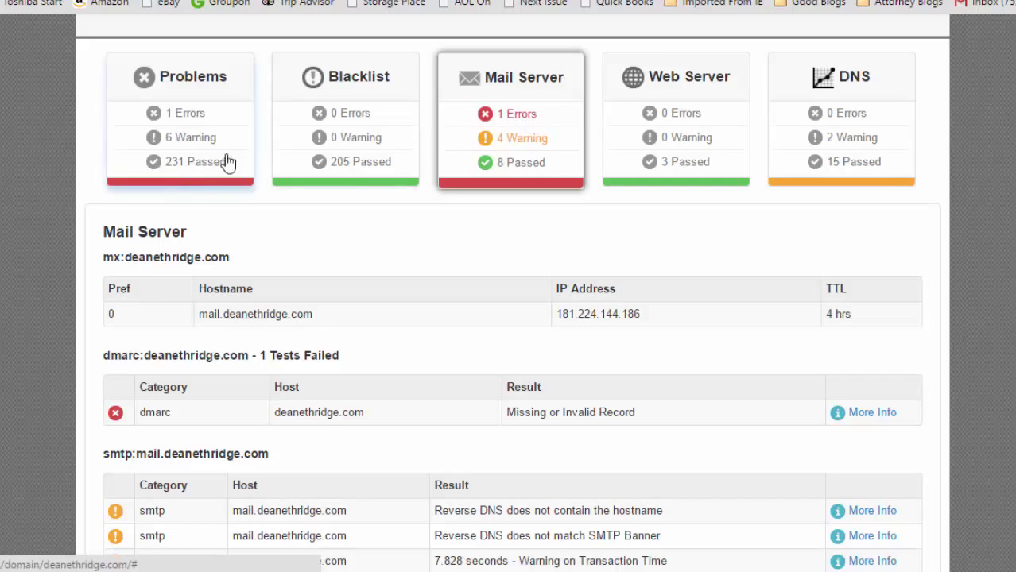
scroll(385, 220, "down", 1)
scroll(435, 297, "down", 2)
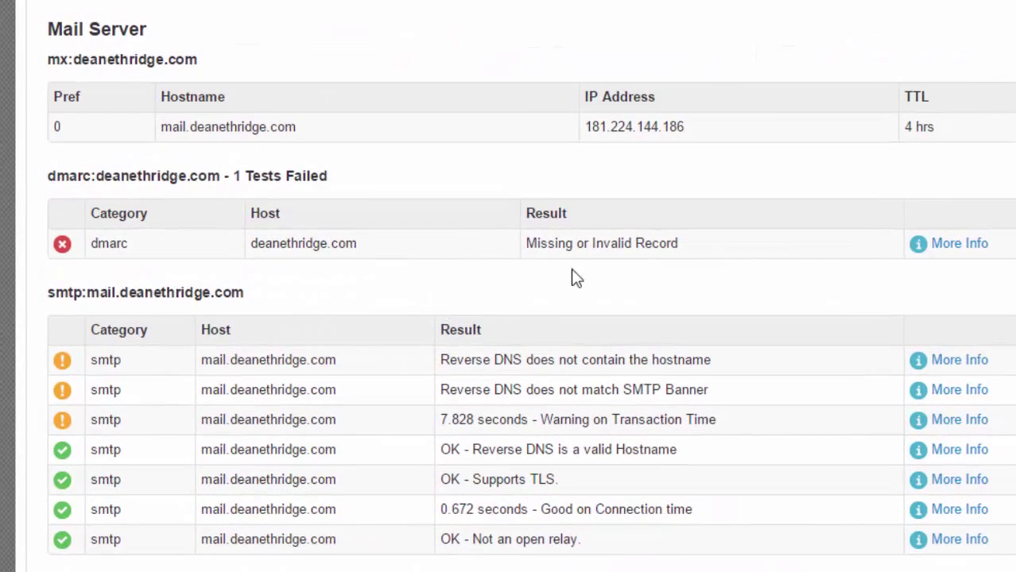
scroll(632, 268, "up", 3)
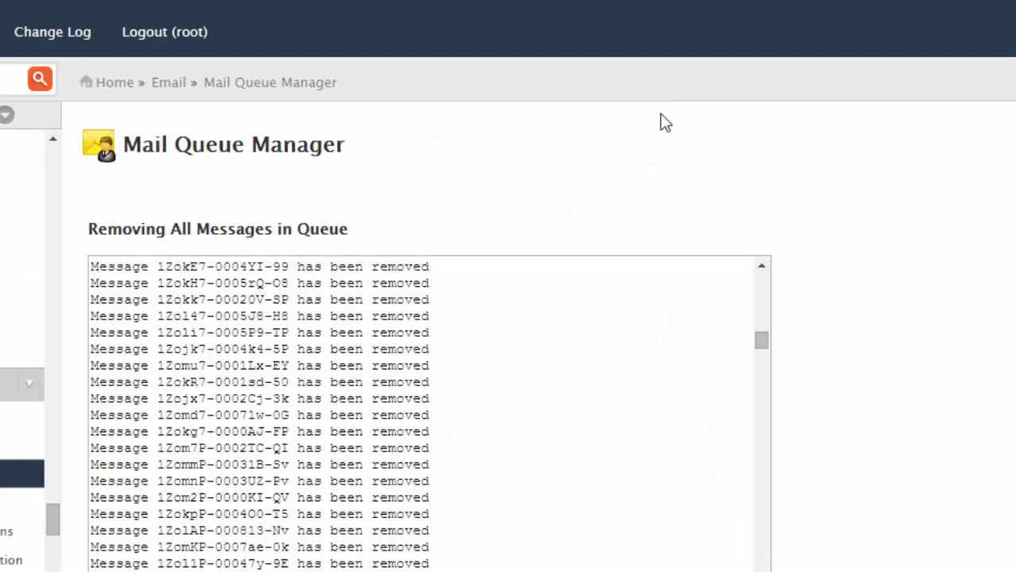
Scroll through the Mail Queue Manager removal log as all queued messages are deleted.
scroll(723, 213, "down", 2)
scroll(760, 220, "down", 2)
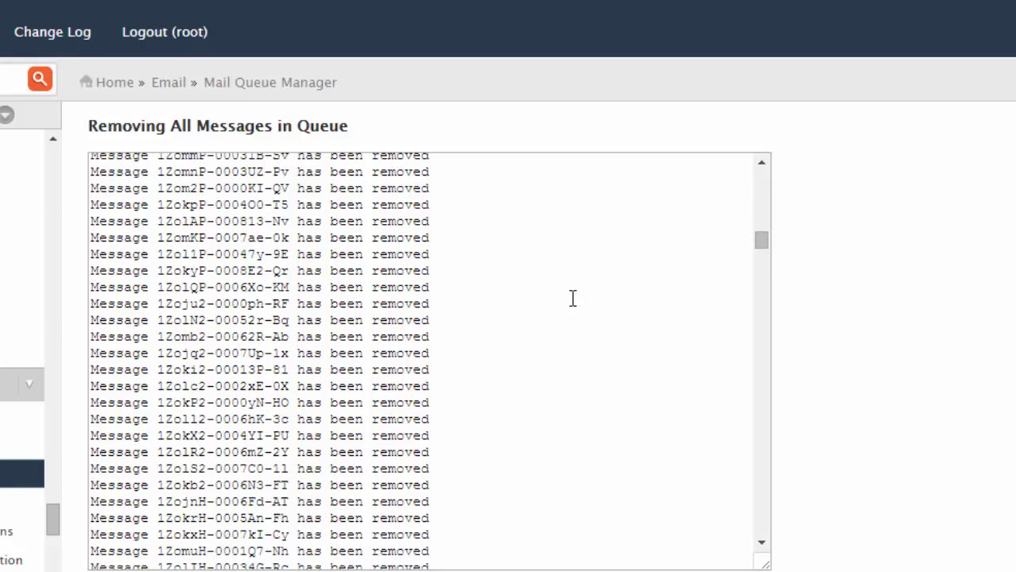
scroll(459, 344, "up", 4)
scroll(455, 334, "up", 2)
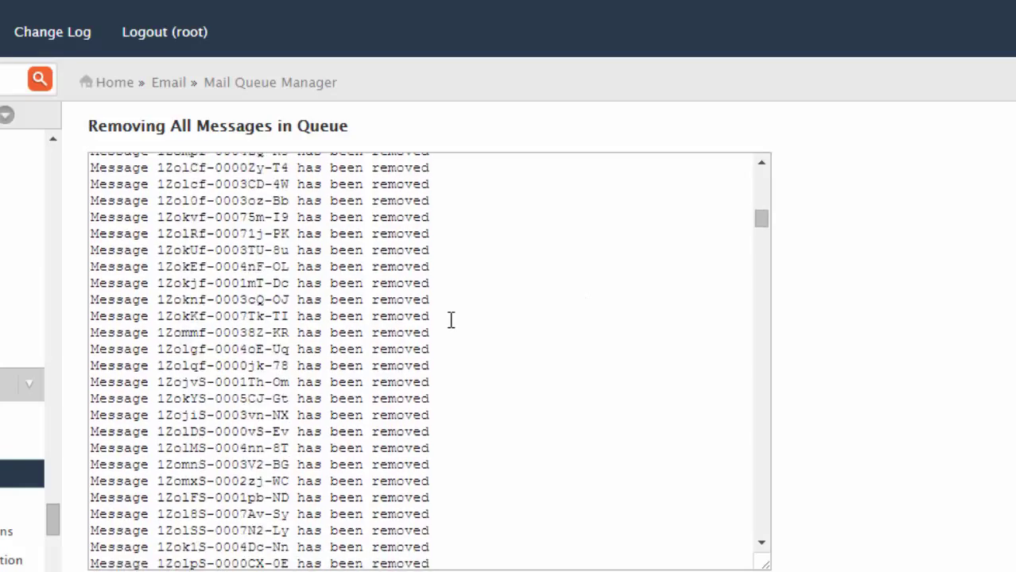
scroll(451, 320, "up", 4)
scroll(451, 320, "up", 3)
scroll(455, 323, "up", 2)
scroll(457, 321, "down", 2)
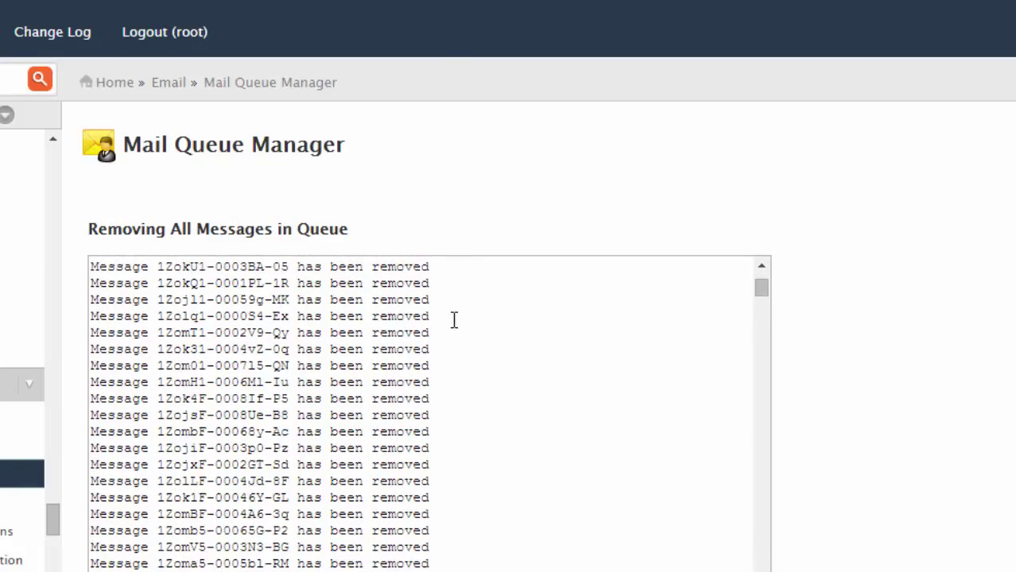
scroll(461, 322, "down", 2)
scroll(469, 326, "down", 2)
scroll(497, 326, "down", 3)
scroll(517, 326, "down", 2)
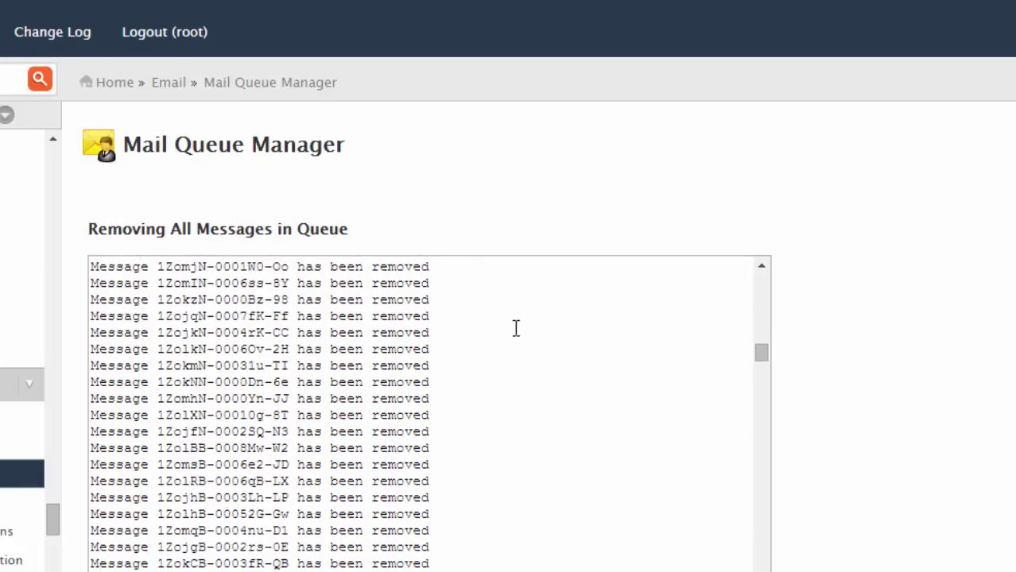
scroll(516, 329, "down", 2)
scroll(509, 328, "down", 1)
scroll(509, 329, "down", 1)
scroll(477, 344, "down", 1)
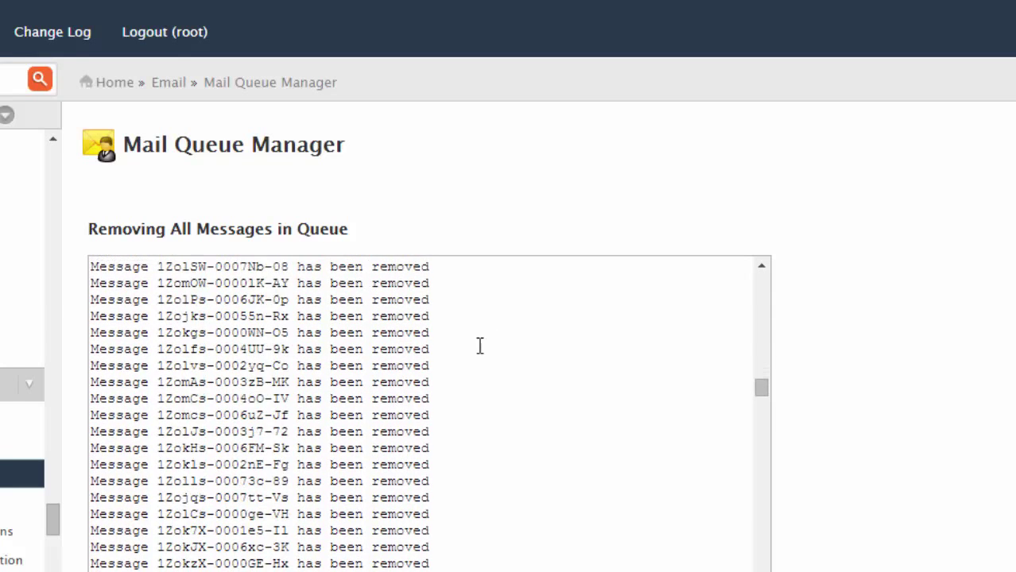
scroll(348, 406, "down", 1)
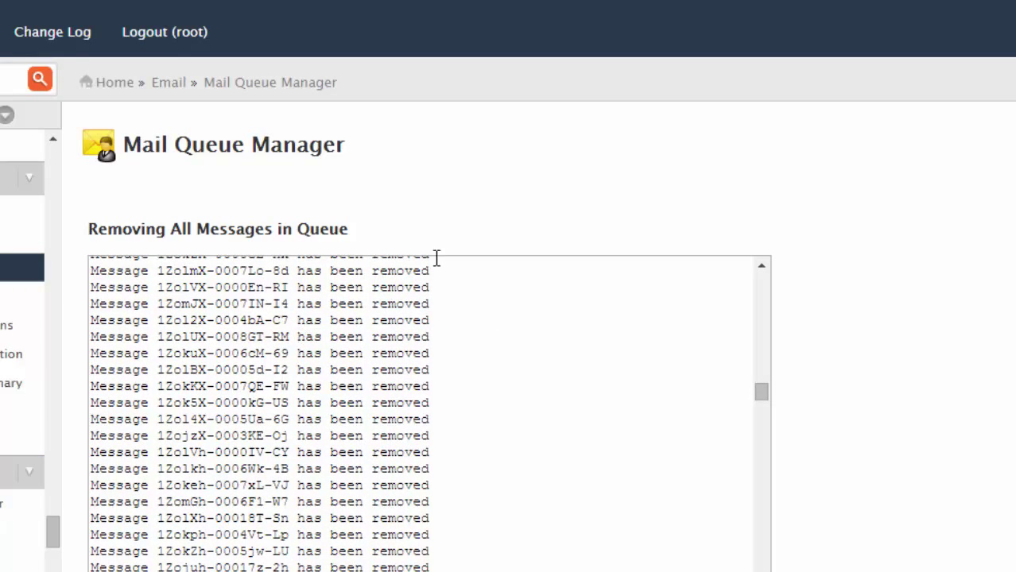
scroll(331, 297, "up", 1)
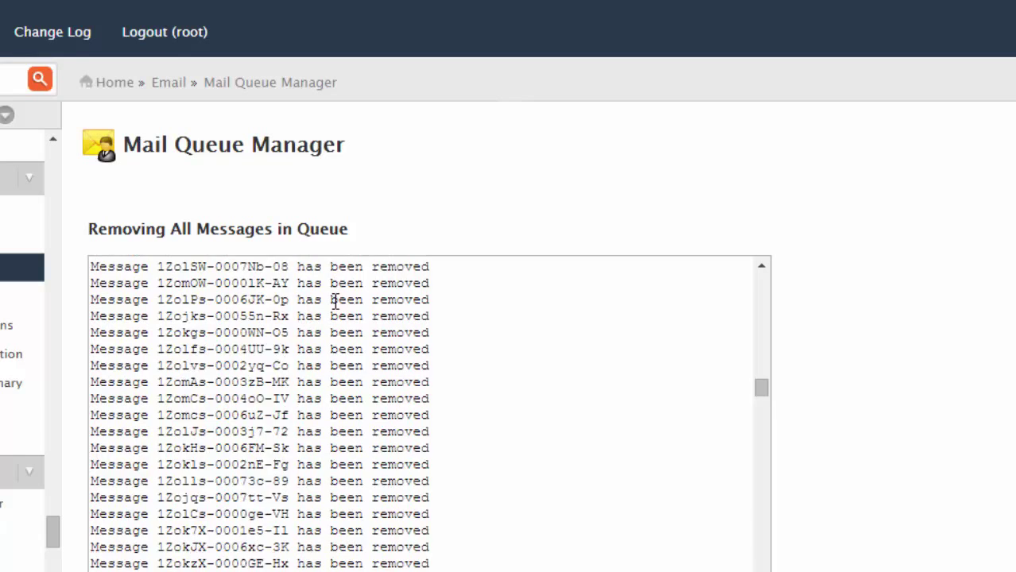
scroll(375, 356, "up", 2)
scroll(376, 324, "up", 1)
scroll(348, 262, "up", 4)
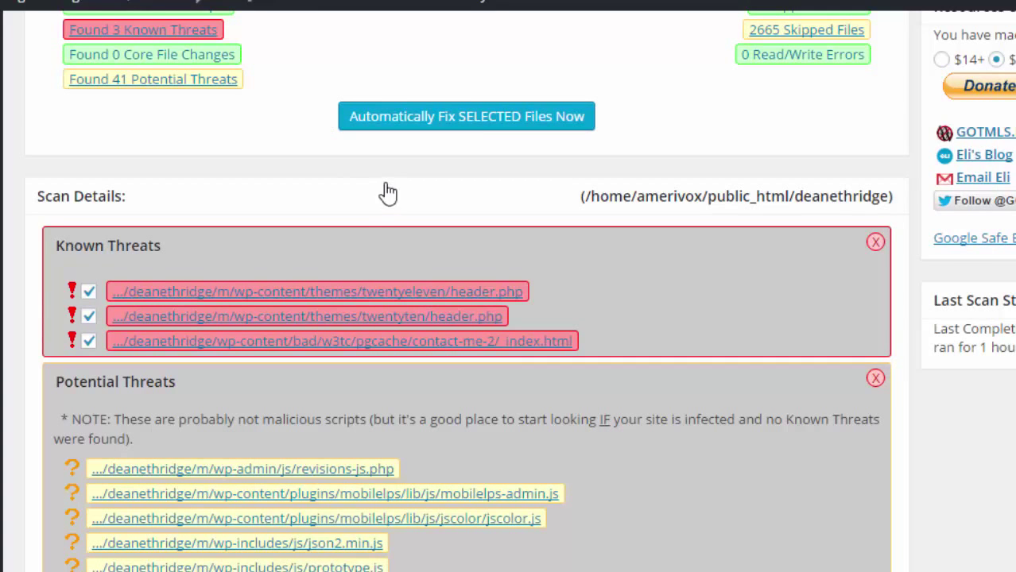
Review the GOTMLS Complete Scan Status and Known Threats flagging infected theme header files.
scroll(377, 188, "up", 3)
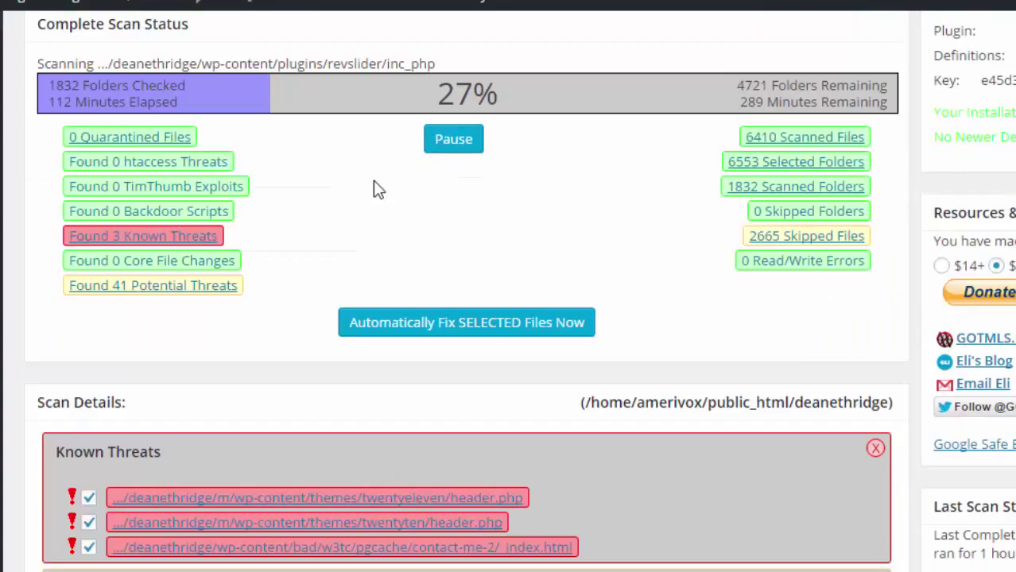
scroll(378, 189, "up", 6)
scroll(401, 208, "down", 3)
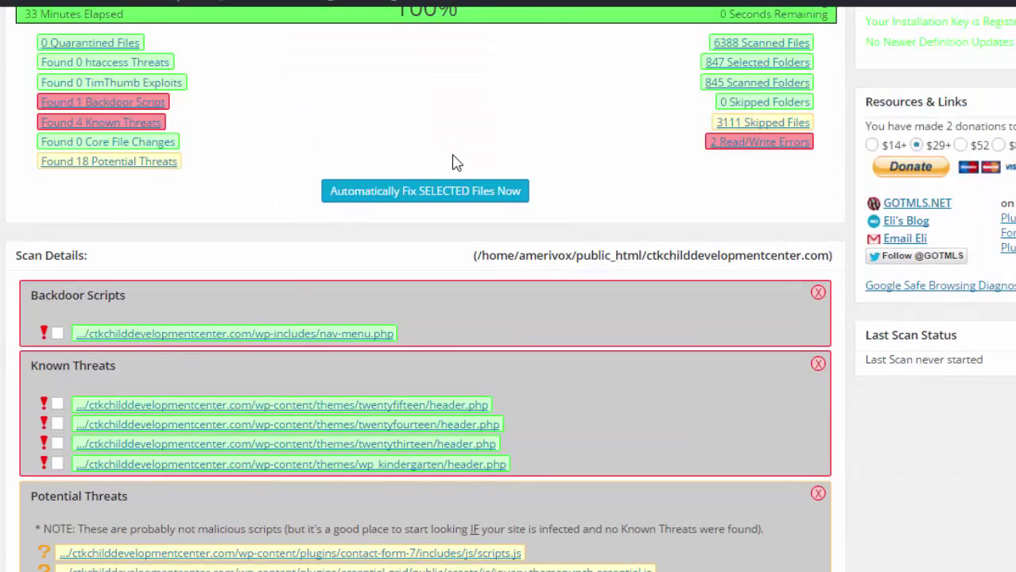
scroll(459, 179, "up", 3)
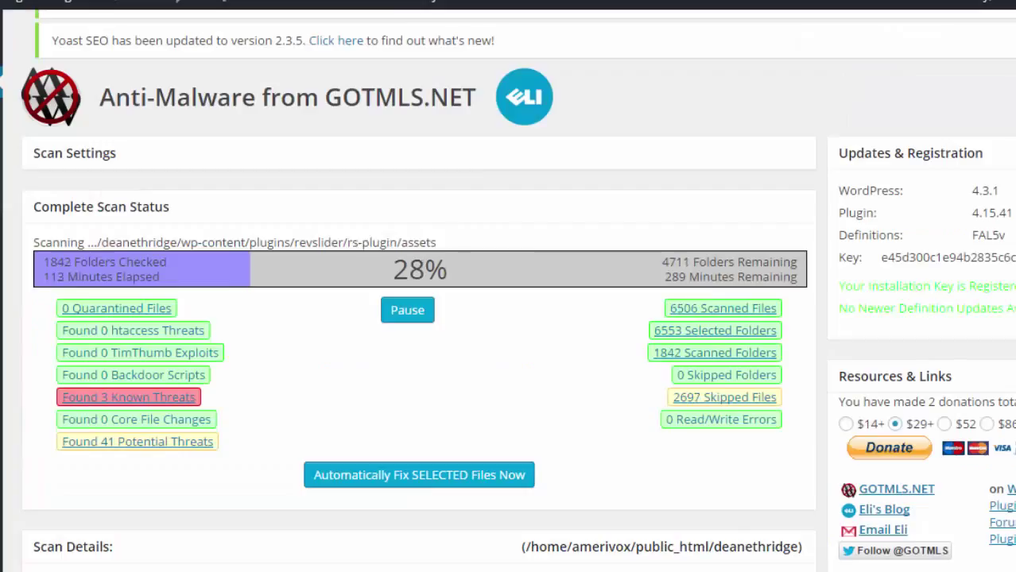
scroll(544, 257, "down", 2)
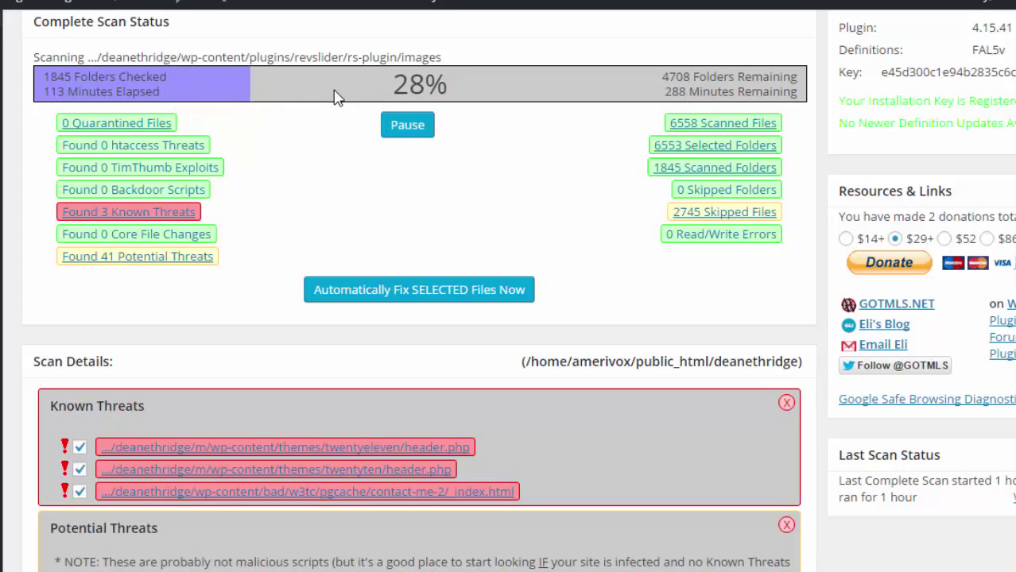
scroll(258, 239, "down", 3)
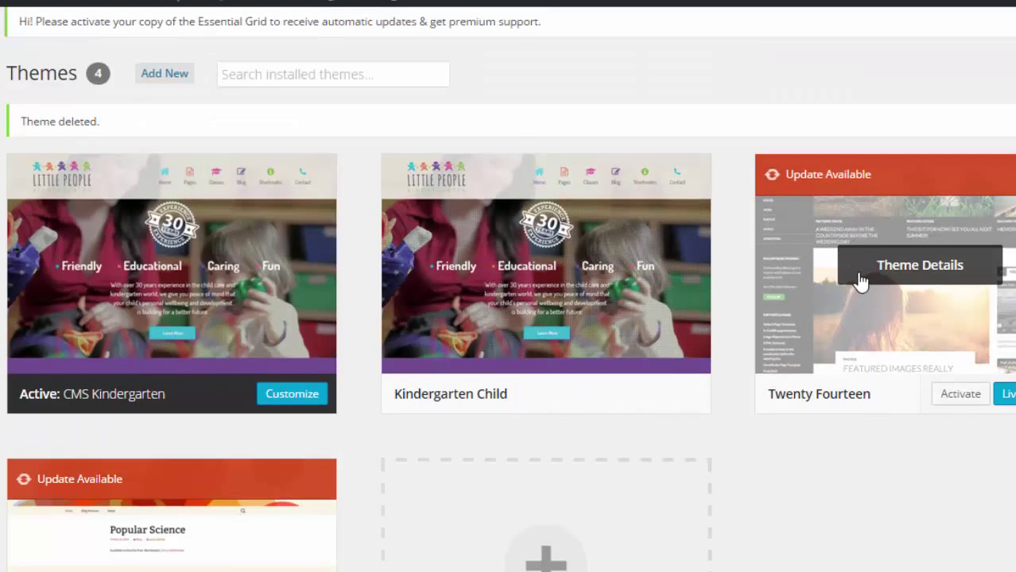
Delete the Twenty Fourteen theme from its Theme Details.
scroll(872, 274, "down", 2)
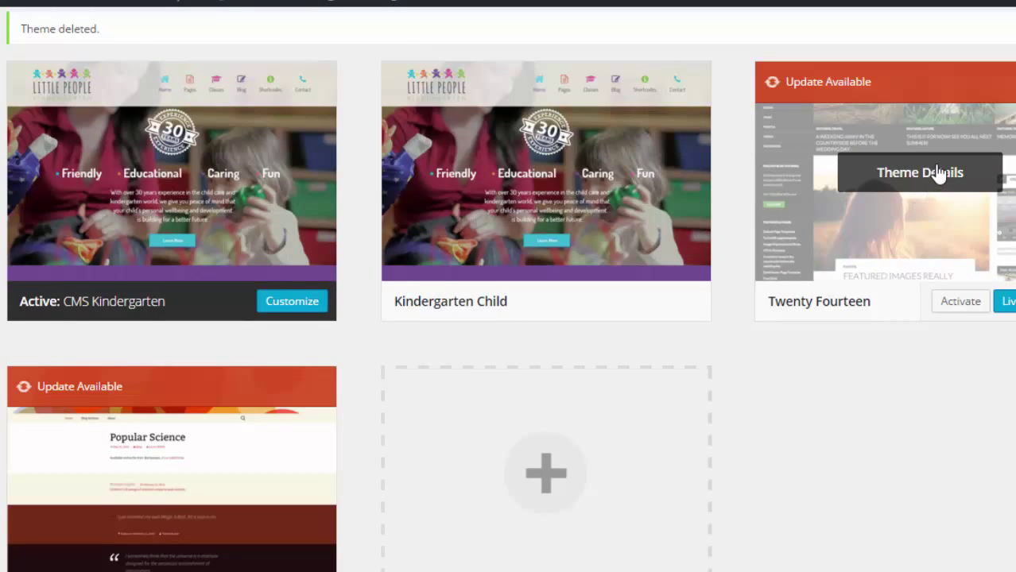
scroll(923, 203, "up", 2)
scroll(356, 307, "up", 2)
scroll(705, 265, "down", 2)
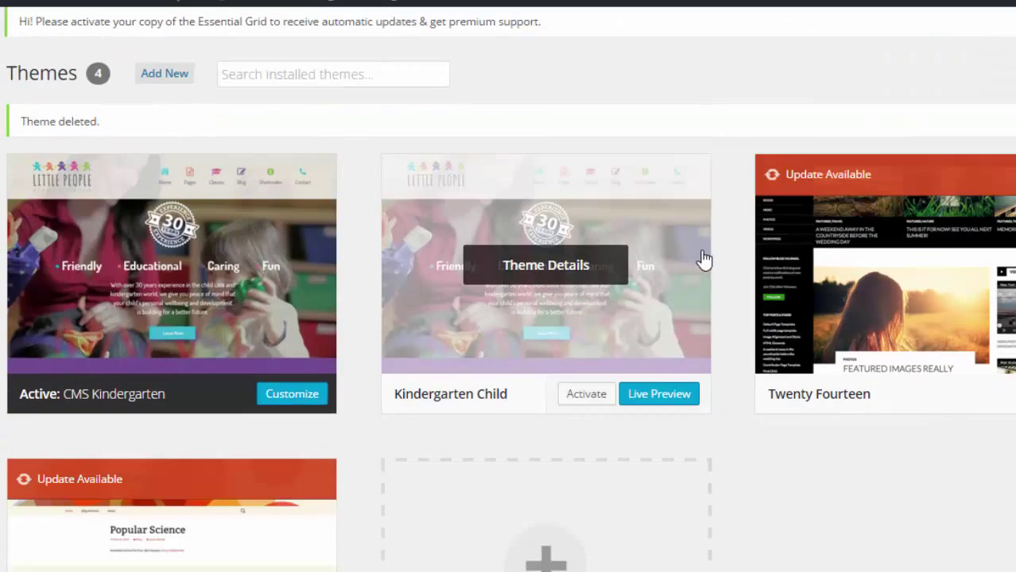
left_click(887, 260)
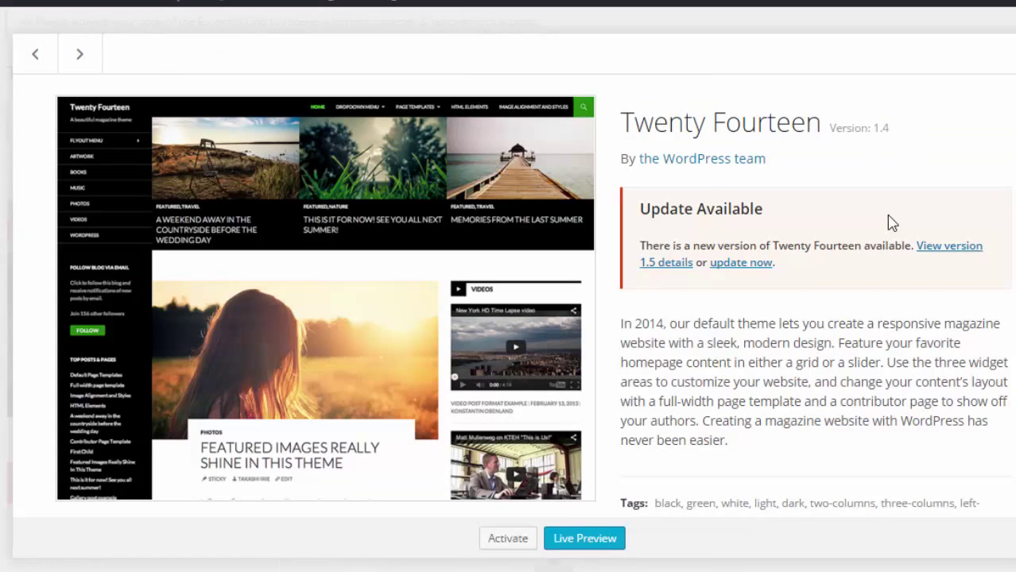
scroll(941, 267, "down", 2)
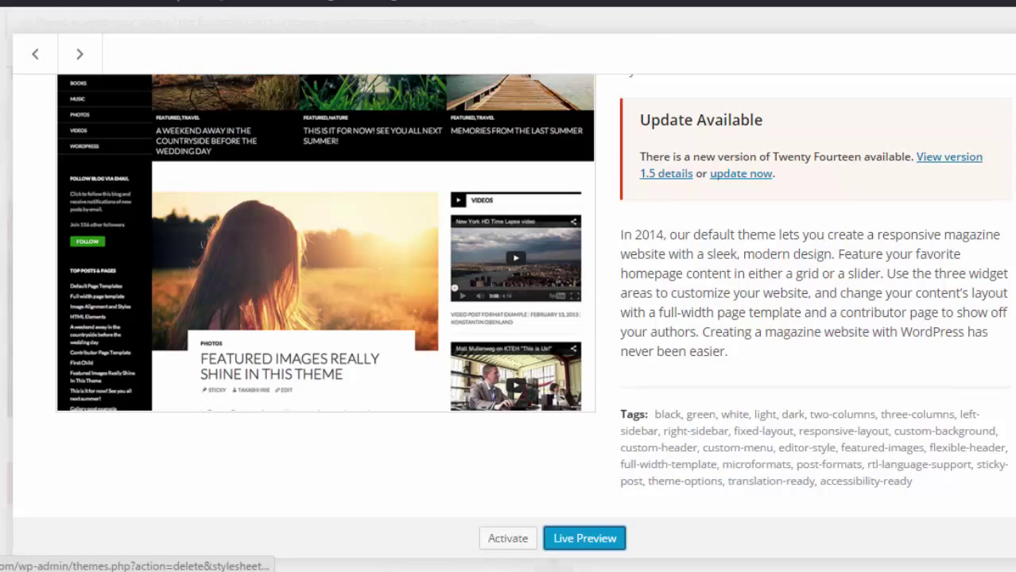
left_click(1008, 539)
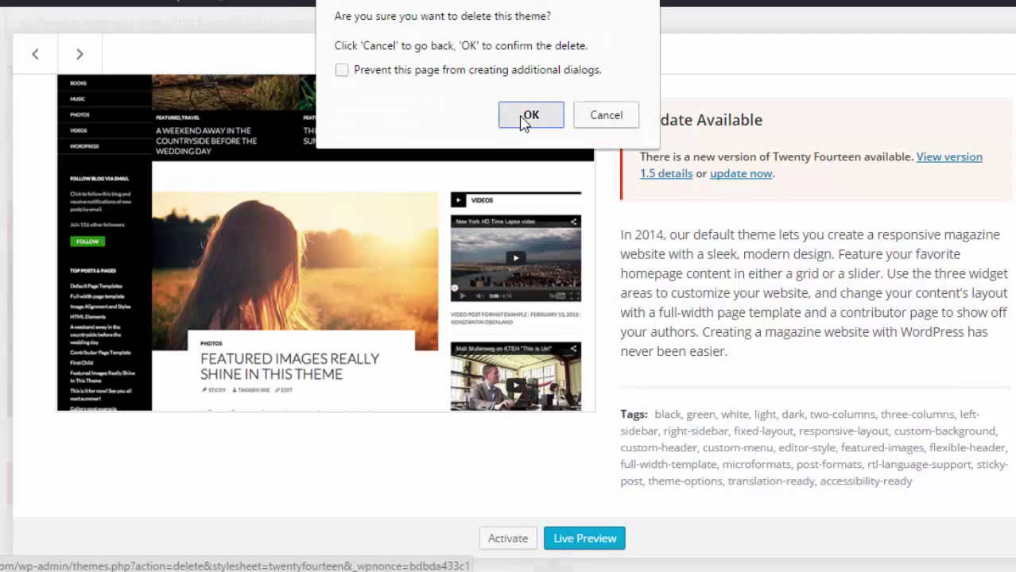
left_click(527, 117)
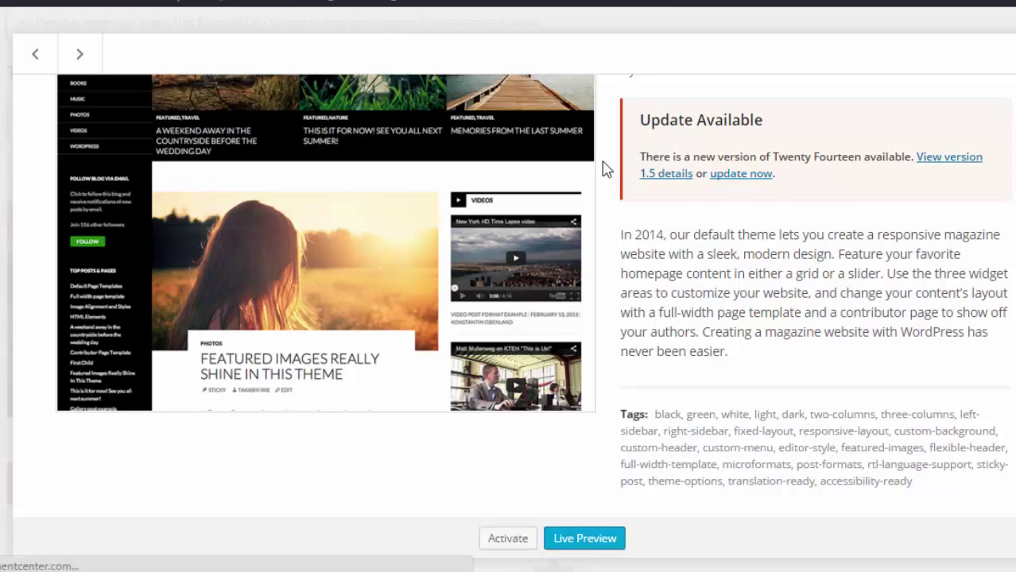
Delete the Twenty Thirteen theme as well.
scroll(628, 184, "down", 2)
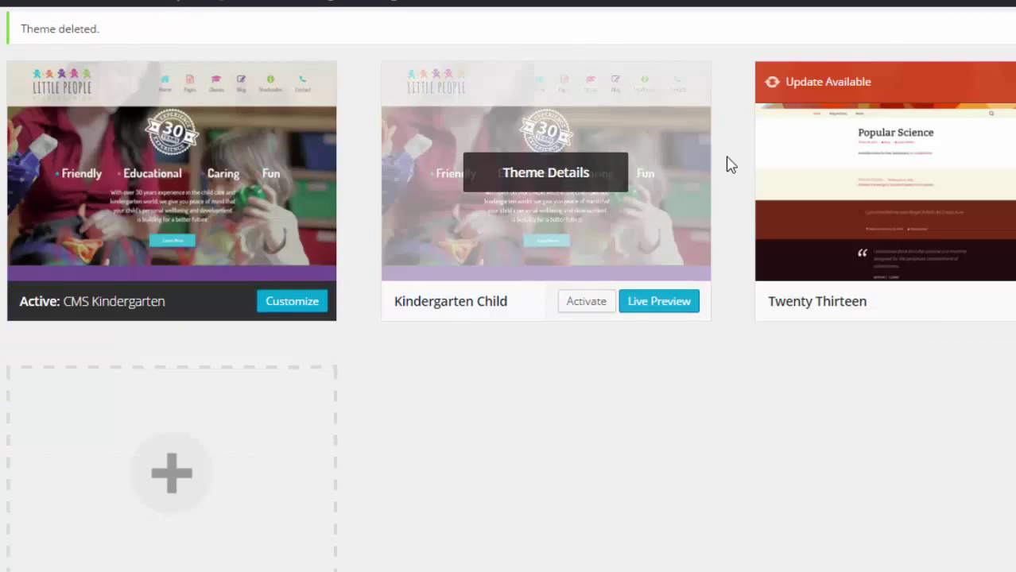
left_click(912, 199)
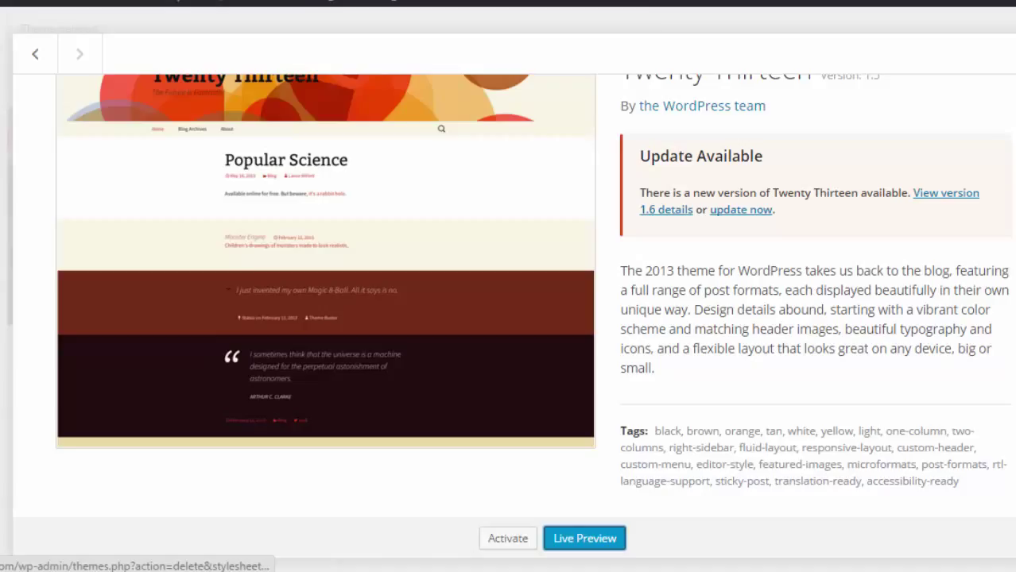
left_click(994, 538)
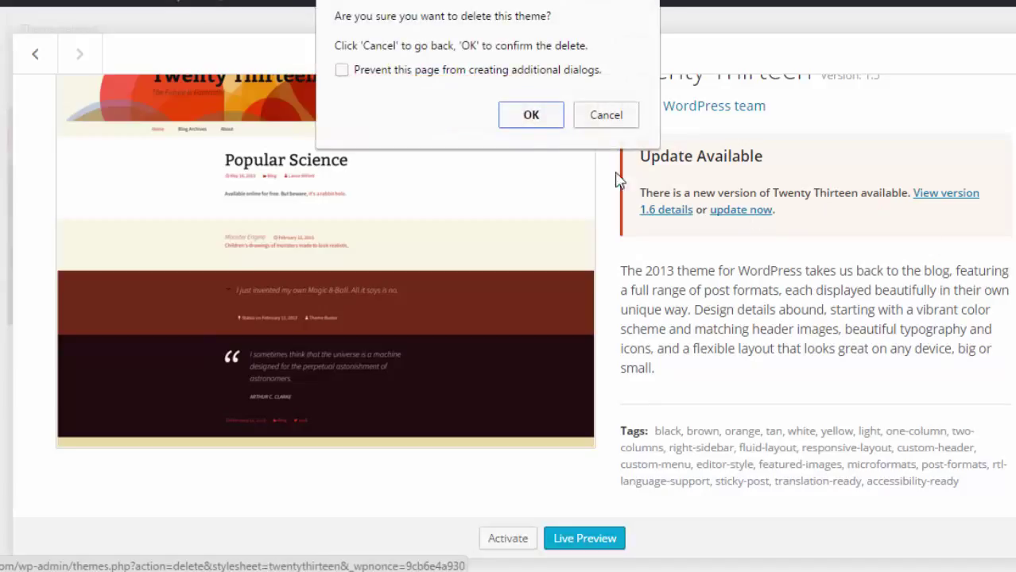
left_click(532, 117)
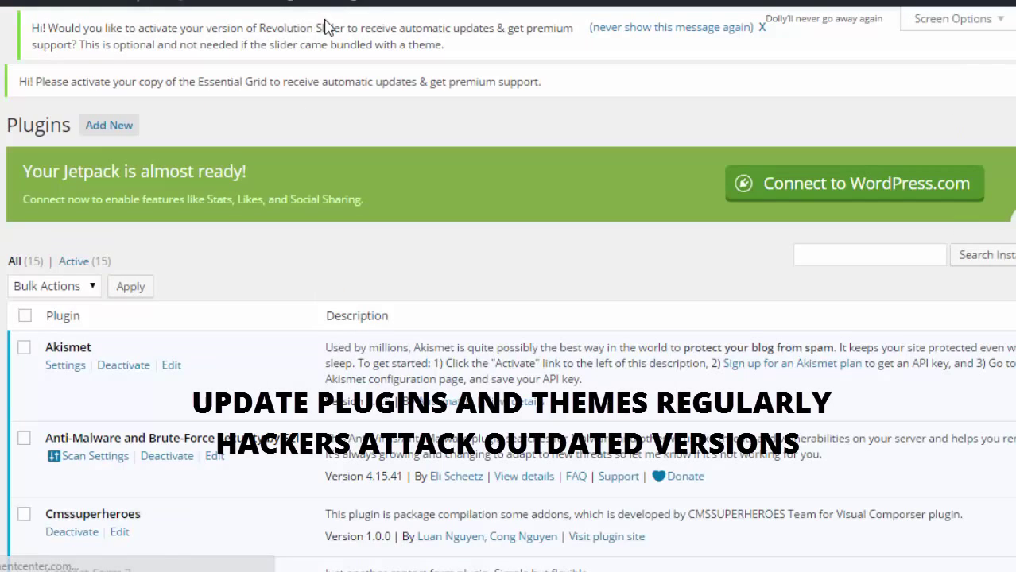
Scroll through the list of installed plugins.
scroll(279, 130, "down", 1)
scroll(268, 139, "down", 1)
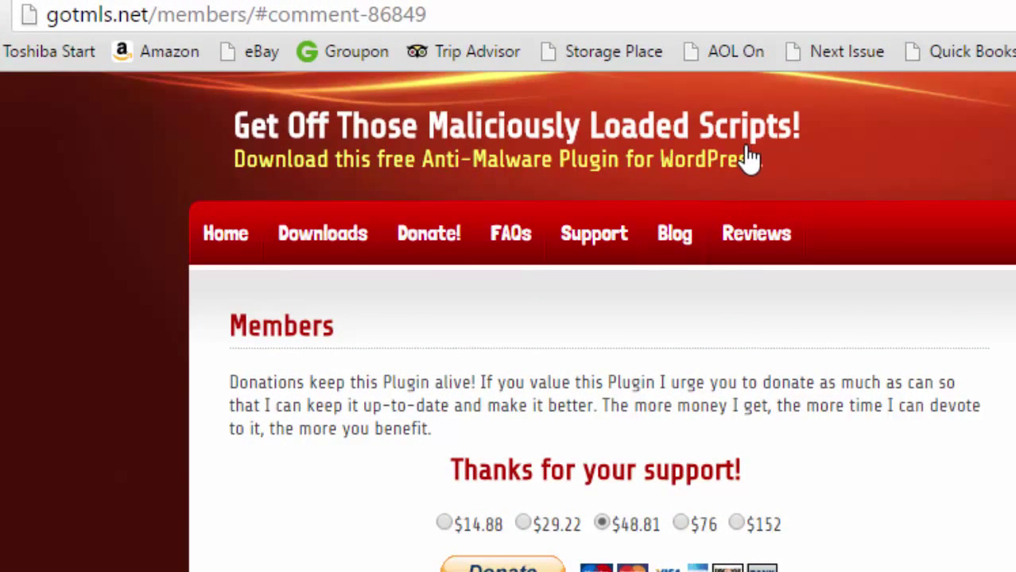
scroll(637, 183, "down", 2)
scroll(632, 231, "down", 2)
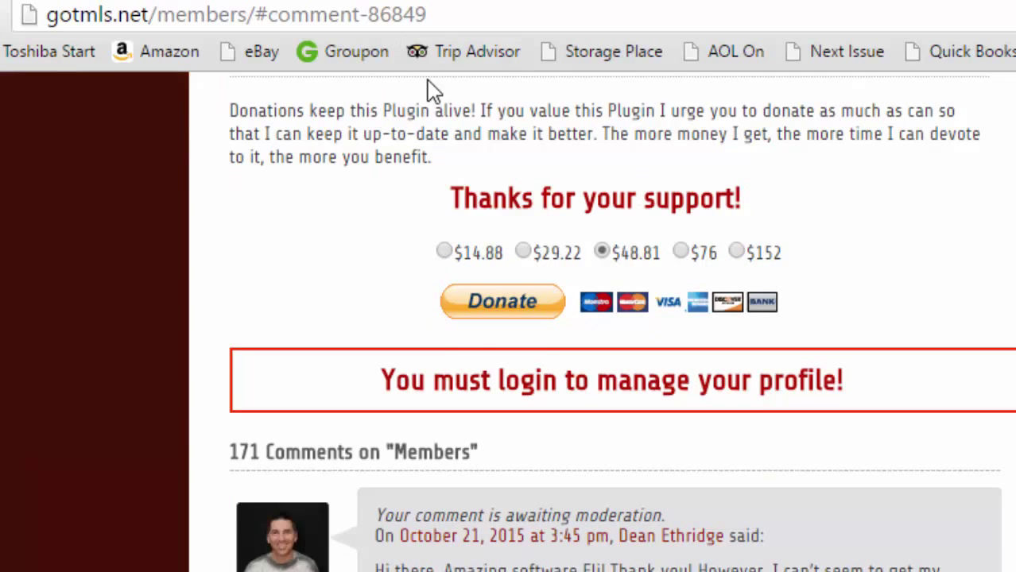
scroll(453, 128, "up", 2)
scroll(469, 183, "up", 2)
scroll(493, 238, "down", 2)
scroll(509, 243, "down", 1)
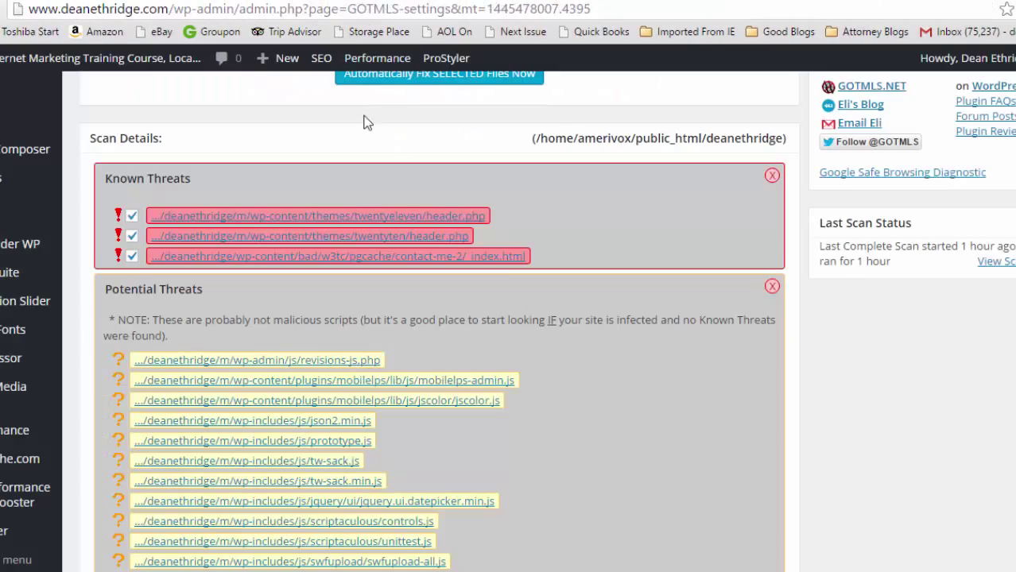
Scroll the ctkchilddevelopmentcenter.com Anti-Malware page to the Complete Scan Status and its known threats.
scroll(532, 205, "down", 2)
scroll(530, 215, "down", 5)
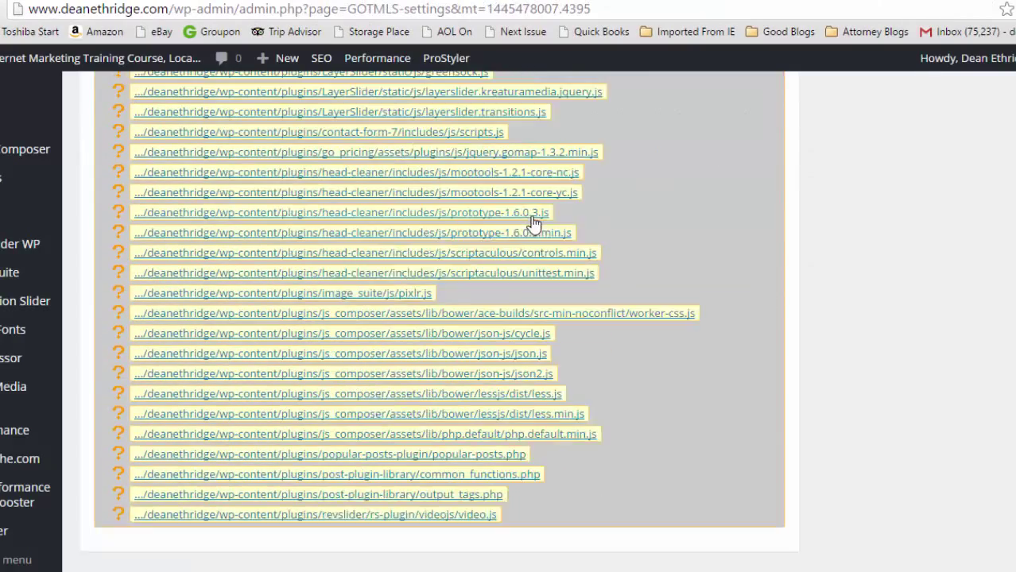
scroll(477, 183, "up", 9)
scroll(416, 111, "up", 3)
scroll(422, 136, "up", 3)
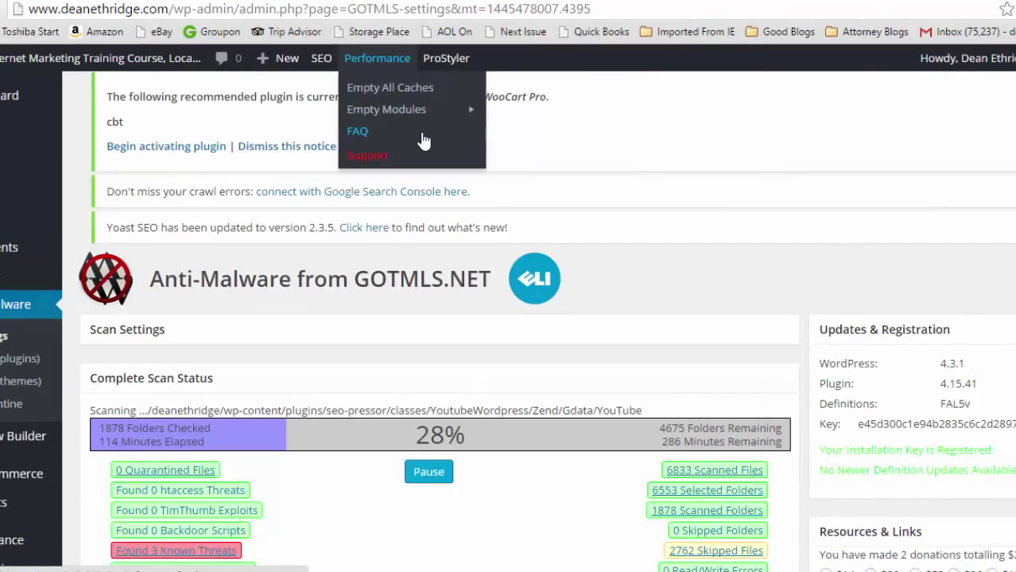
scroll(442, 143, "down", 2)
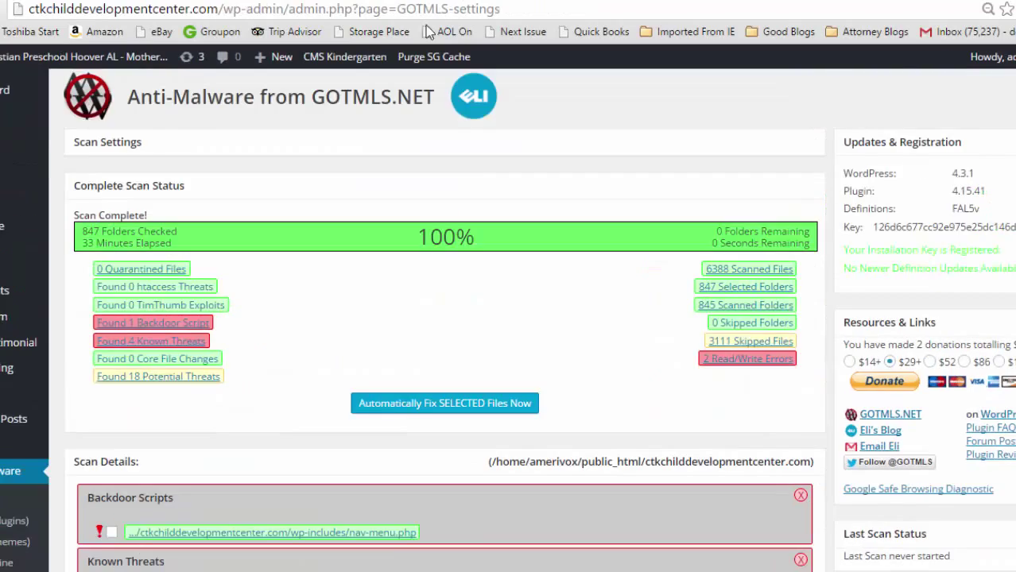
scroll(490, 266, "down", 3)
scroll(493, 264, "down", 3)
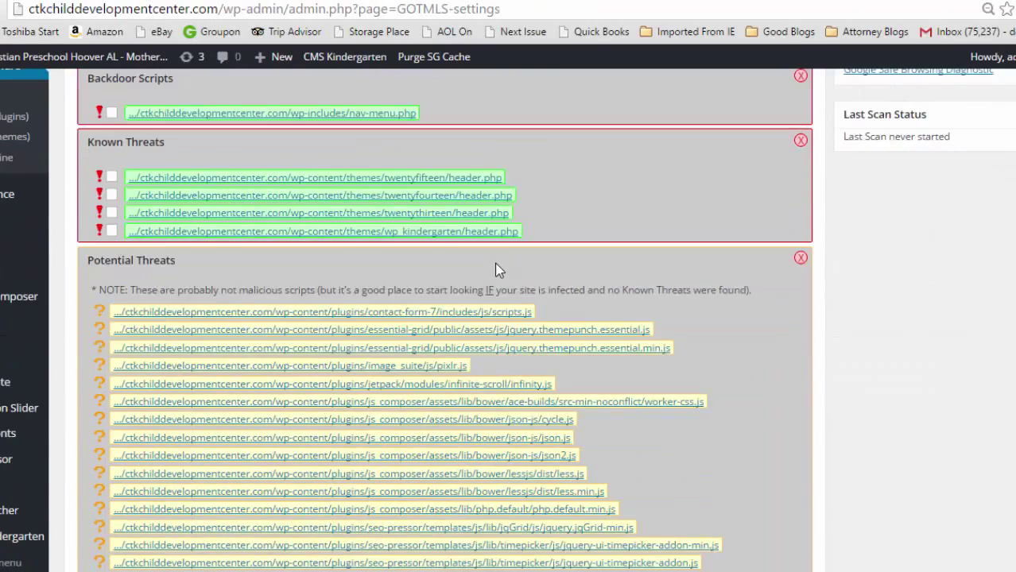
scroll(501, 262, "down", 2)
scroll(517, 259, "up", 10)
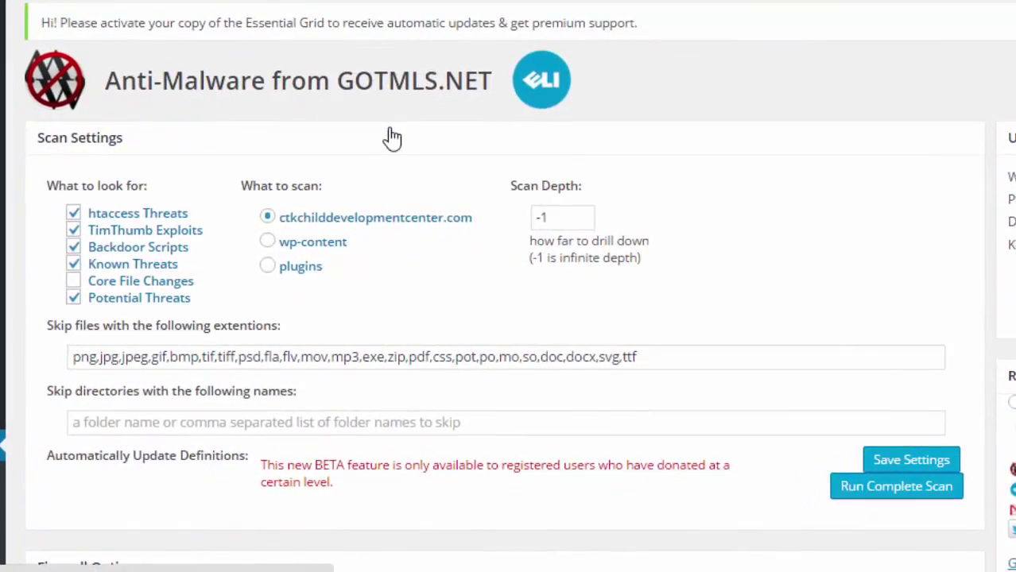
Turn on Block XMLRPC Access in the Anti-Malware Firewall Options.
scroll(422, 150, "down", 3)
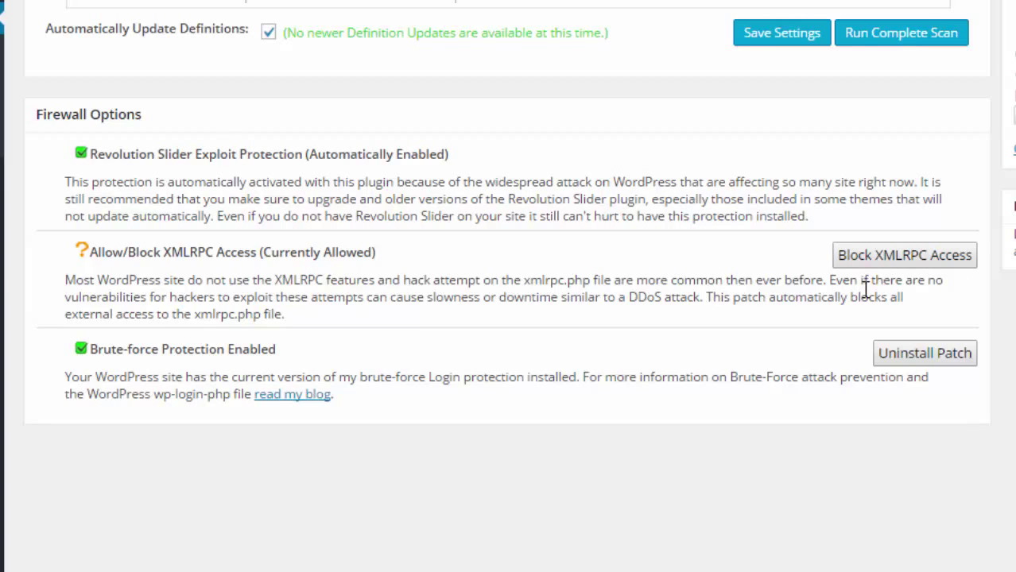
left_click(926, 257)
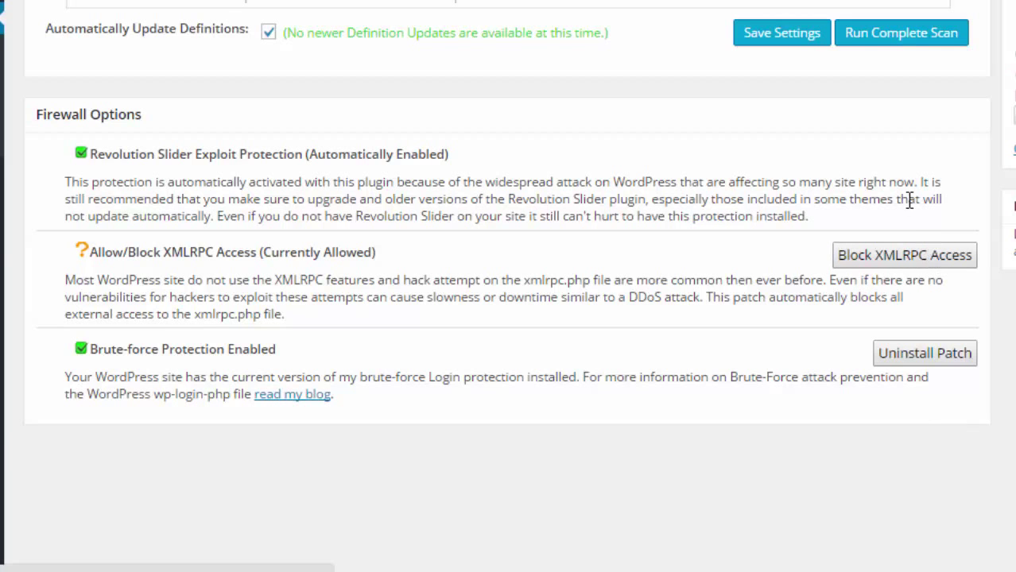
scroll(894, 157, "down", 7)
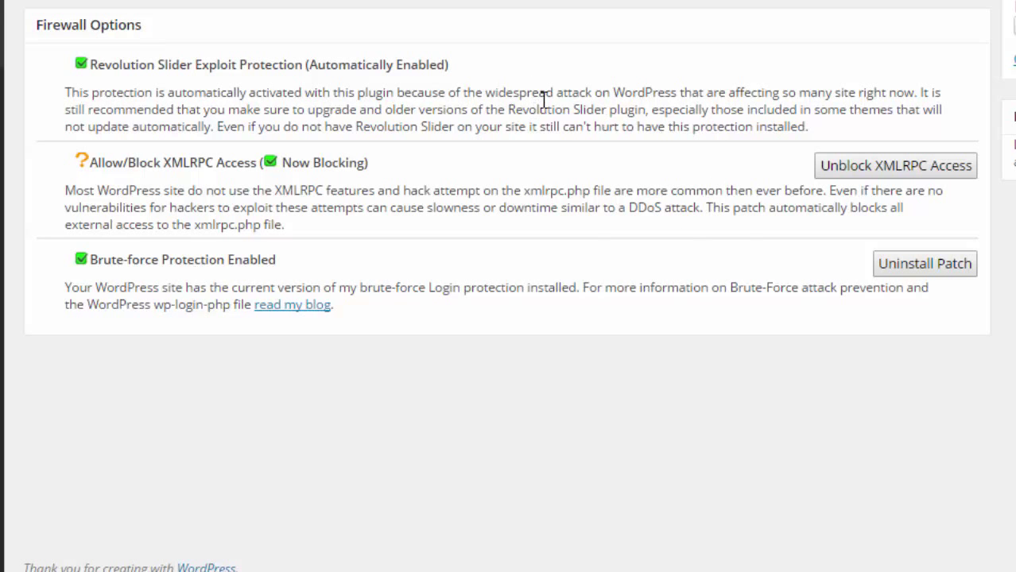
Follow the server's mail queue removal log as listed messages are removed.
scroll(555, 161, "up", 2)
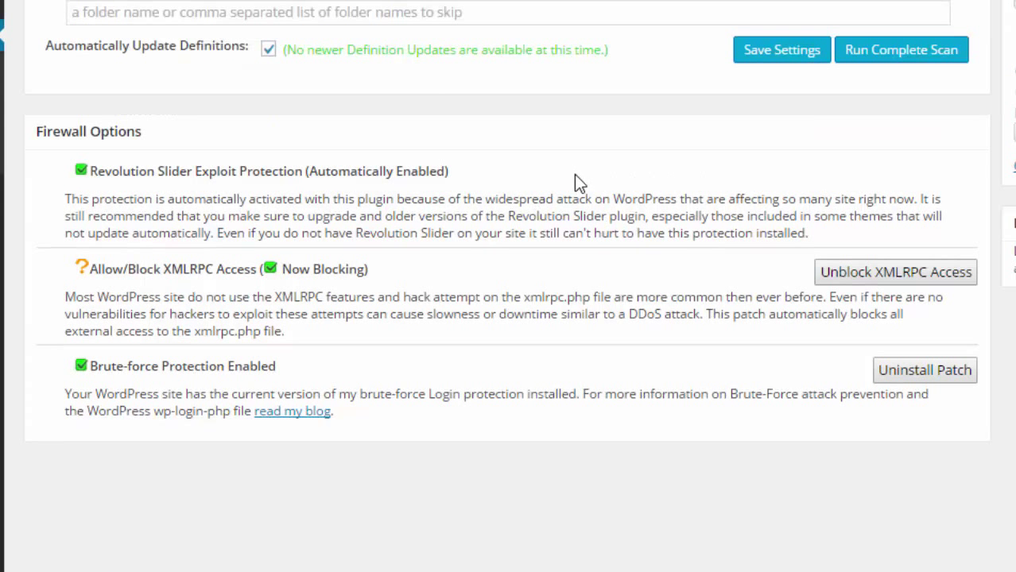
scroll(580, 180, "up", 2)
scroll(609, 173, "down", 2)
scroll(605, 159, "up", 4)
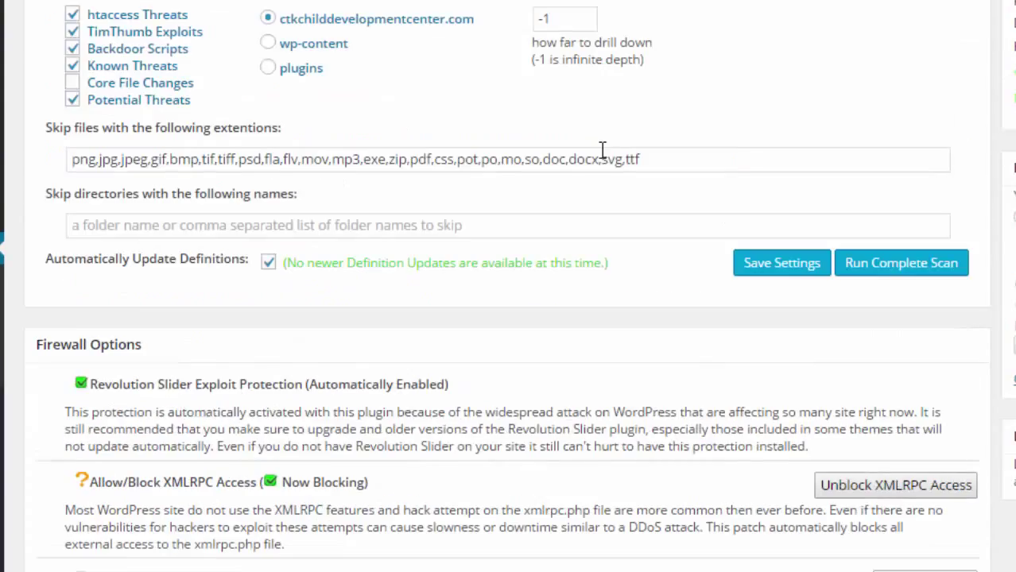
scroll(602, 151, "up", 2)
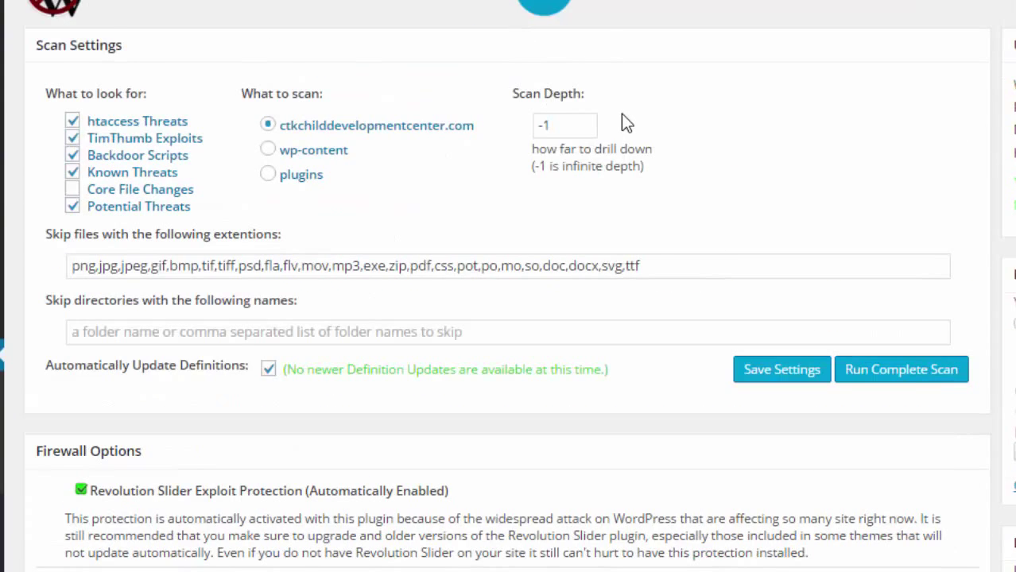
scroll(624, 123, "down", 2)
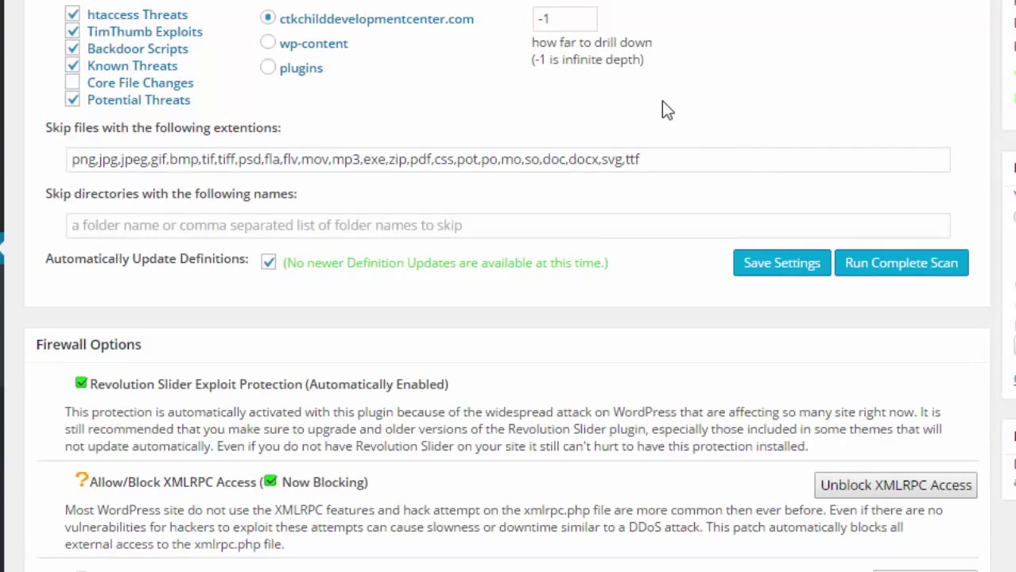
scroll(676, 120, "up", 4)
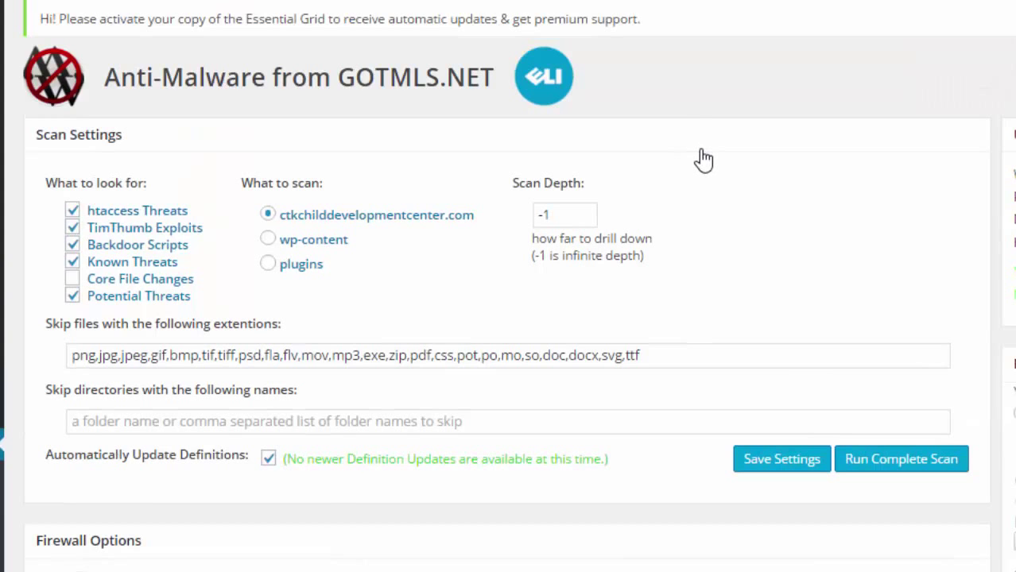
scroll(690, 145, "down", 2)
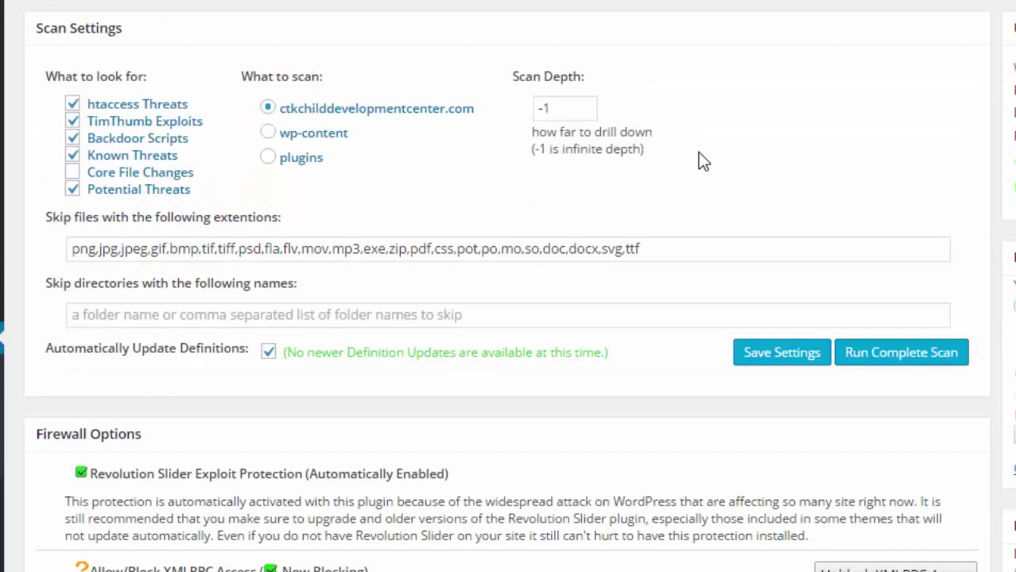
scroll(704, 157, "down", 4)
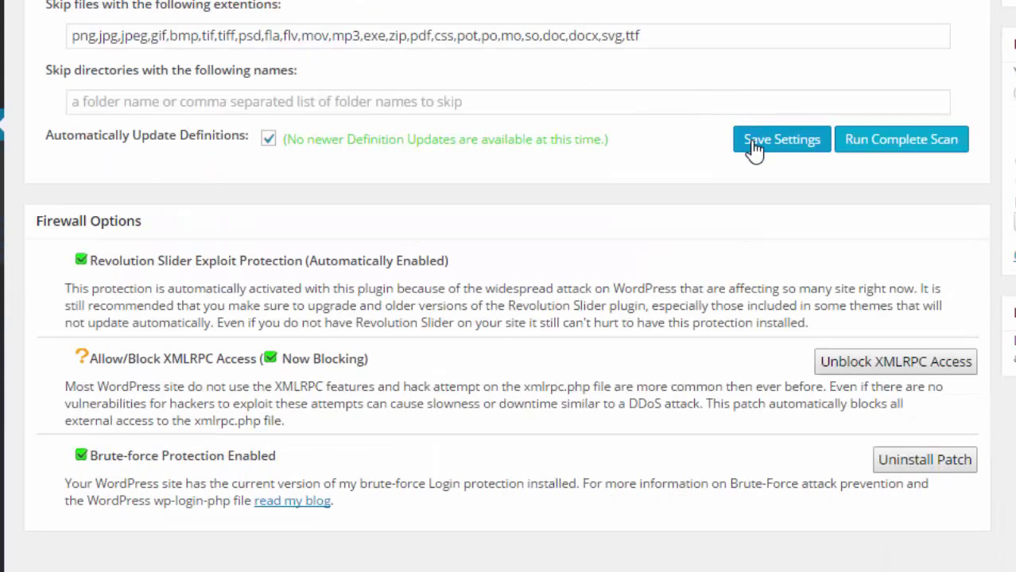
scroll(764, 158, "up", 2)
scroll(764, 163, "up", 2)
scroll(765, 167, "up", 2)
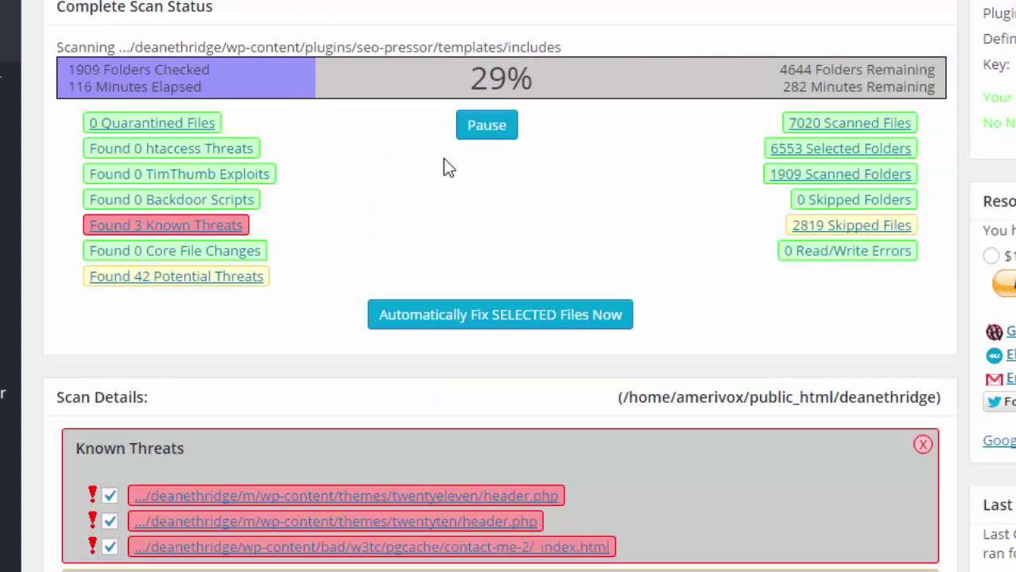
scroll(446, 226, "down", 3)
scroll(445, 181, "down", 4)
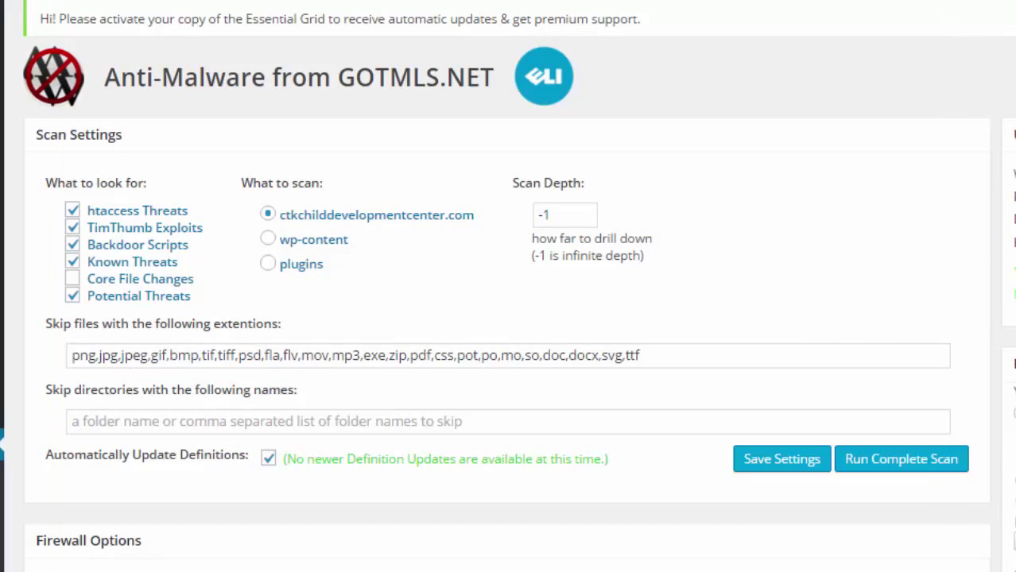
scroll(557, 239, "down", 4)
scroll(566, 245, "down", 1)
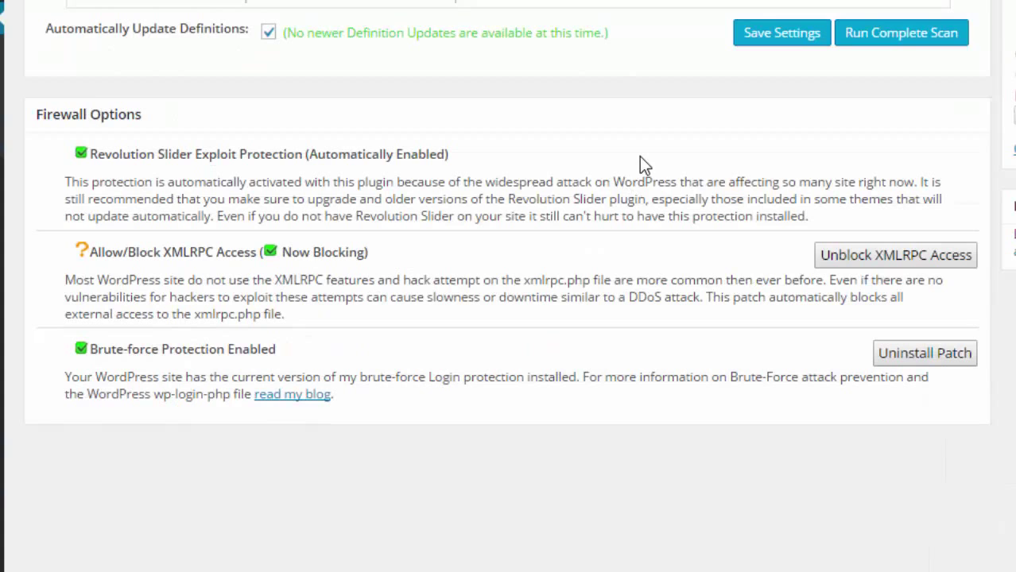
scroll(32, 334, "up", 5)
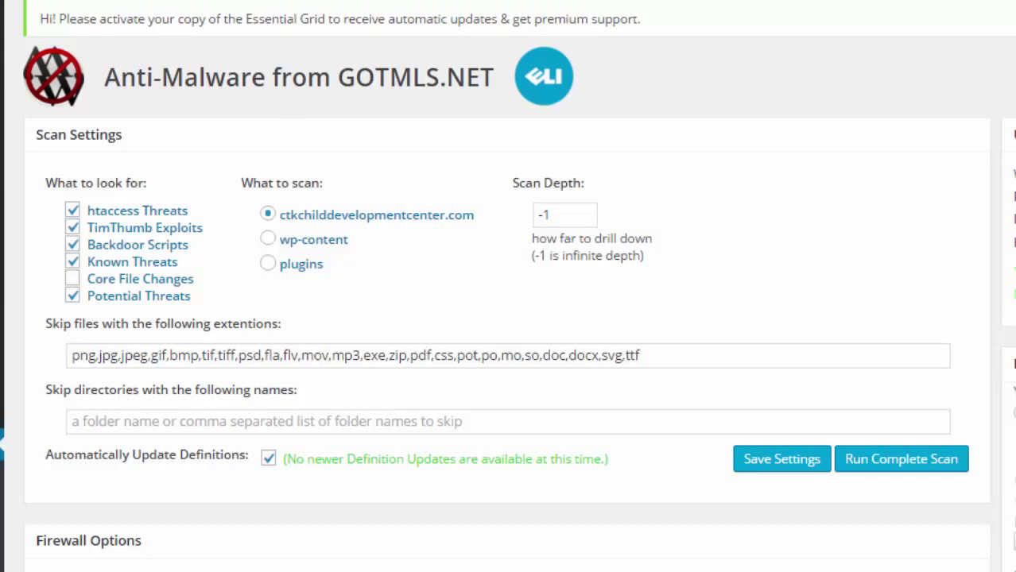
scroll(47, 298, "down", 3)
scroll(38, 306, "down", 1)
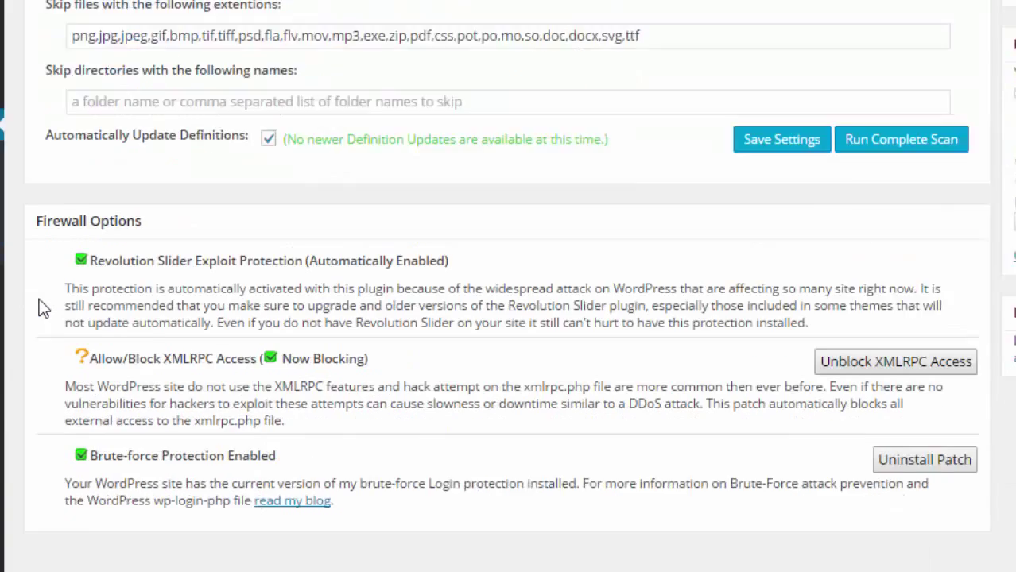
scroll(39, 302, "down", 2)
scroll(44, 296, "up", 6)
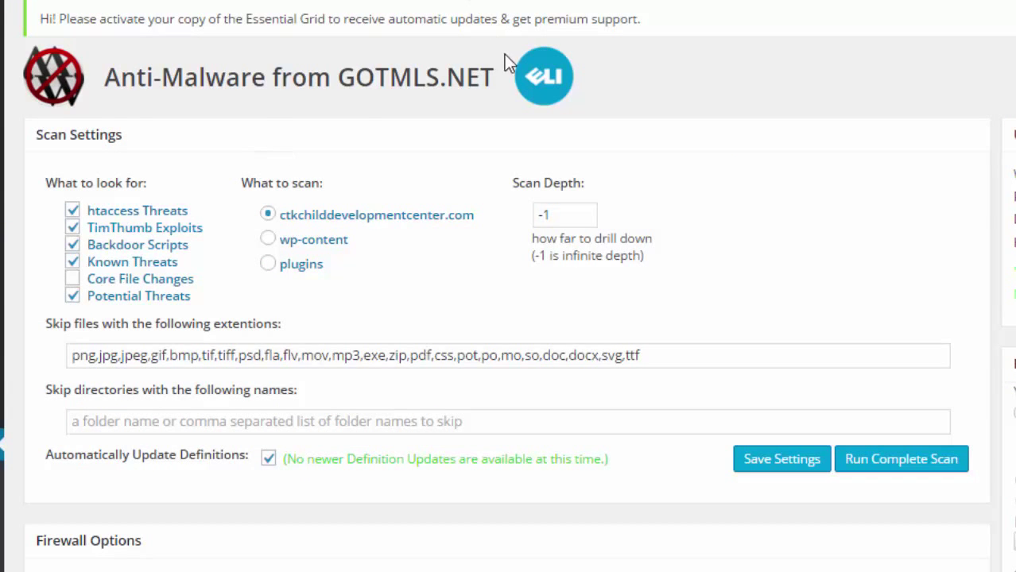
scroll(502, 54, "down", 1)
scroll(502, 54, "down", 2)
scroll(502, 54, "down", 1)
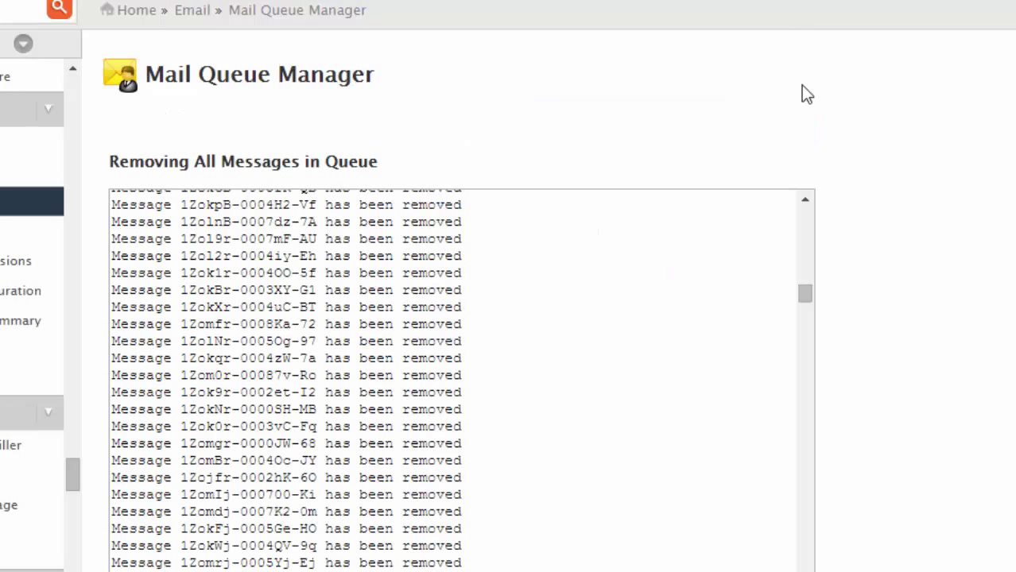
Check the completed queue removal log, then go to WHM's Email tools overview.
scroll(803, 94, "down", 3)
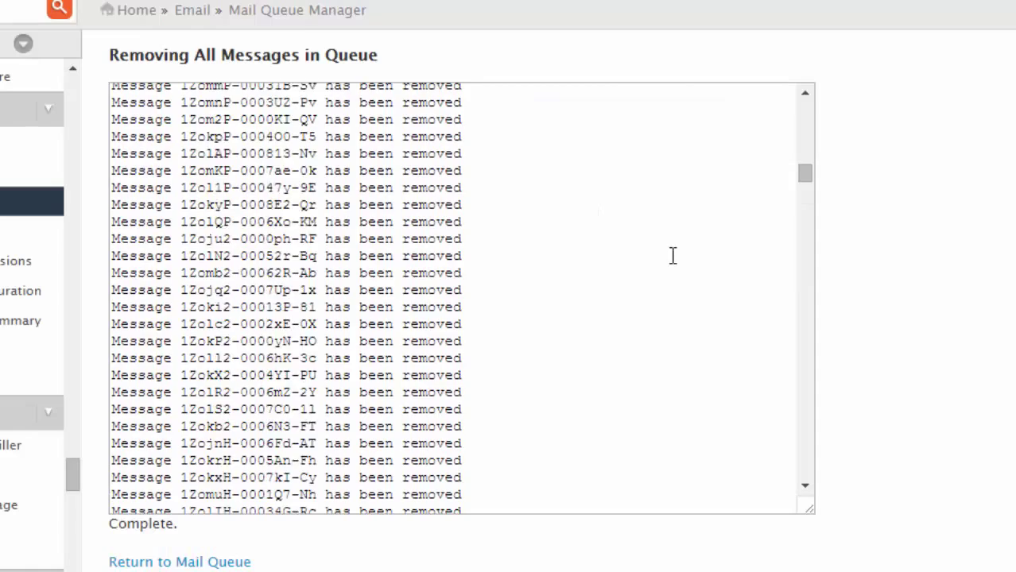
scroll(672, 255, "up", 5)
scroll(644, 211, "up", 5)
scroll(628, 186, "up", 5)
scroll(692, 154, "up", 5)
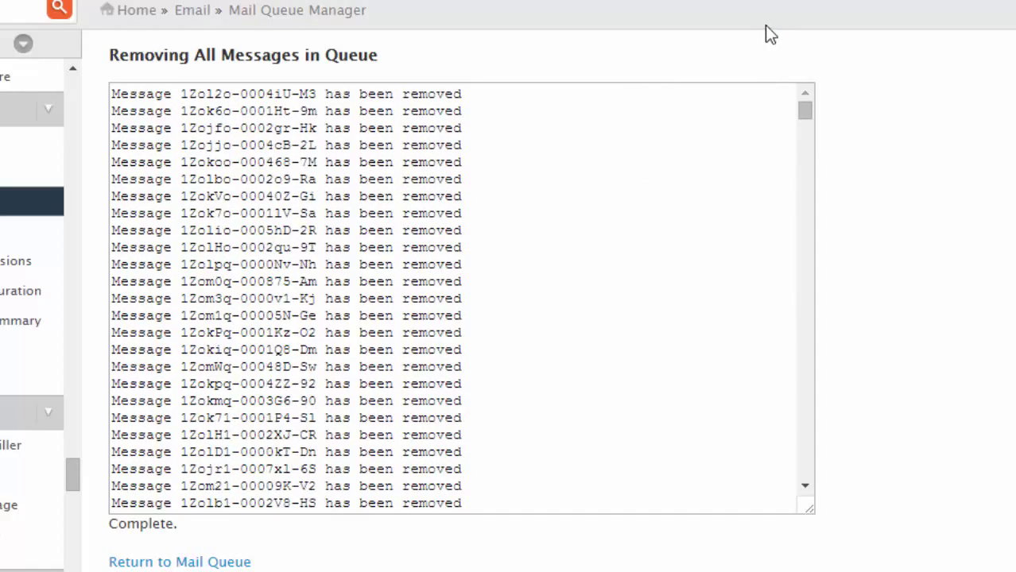
scroll(628, 151, "down", 2)
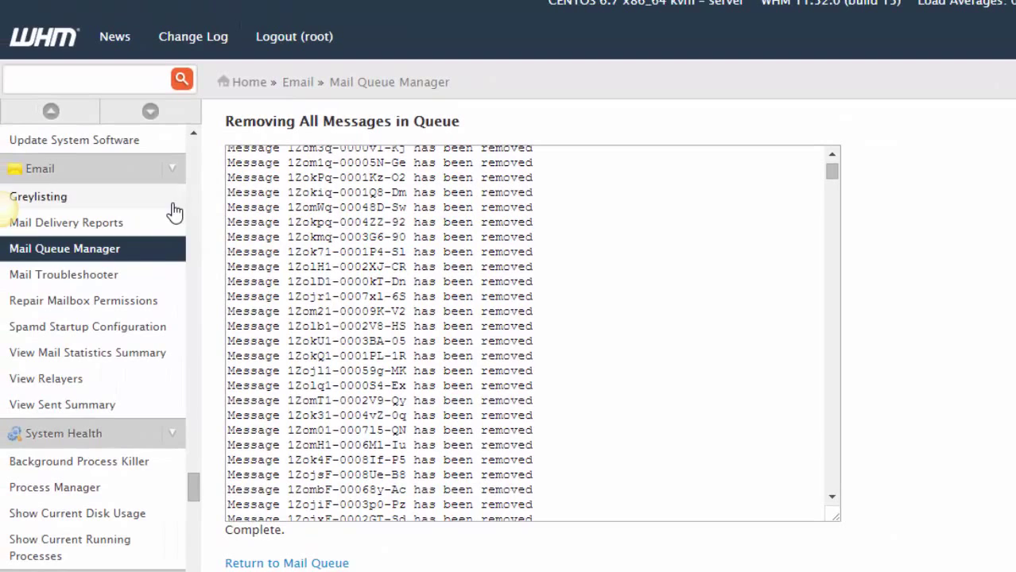
scroll(170, 211, "up", 5)
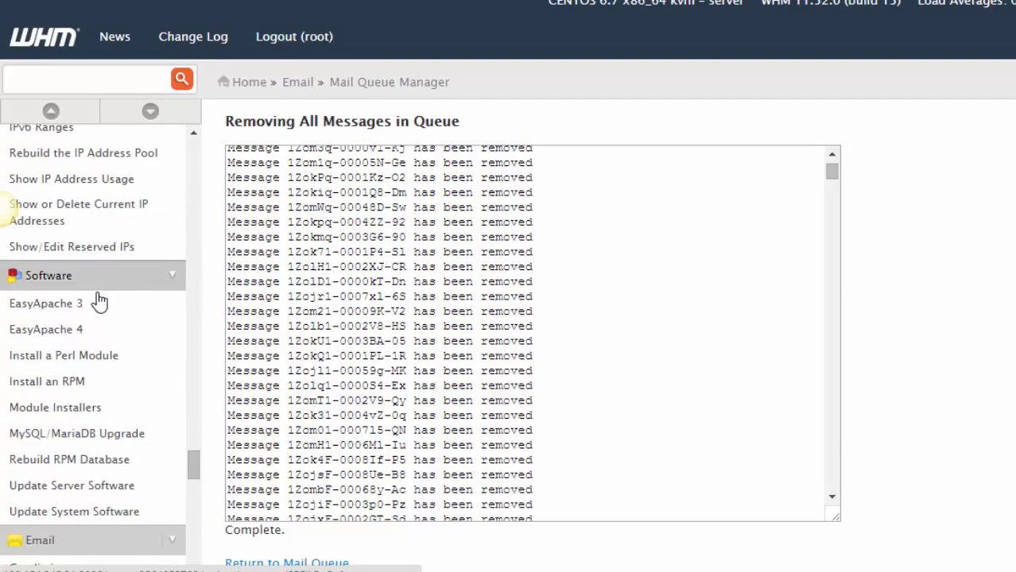
scroll(99, 301, "down", 2)
scroll(557, 143, "down", 3)
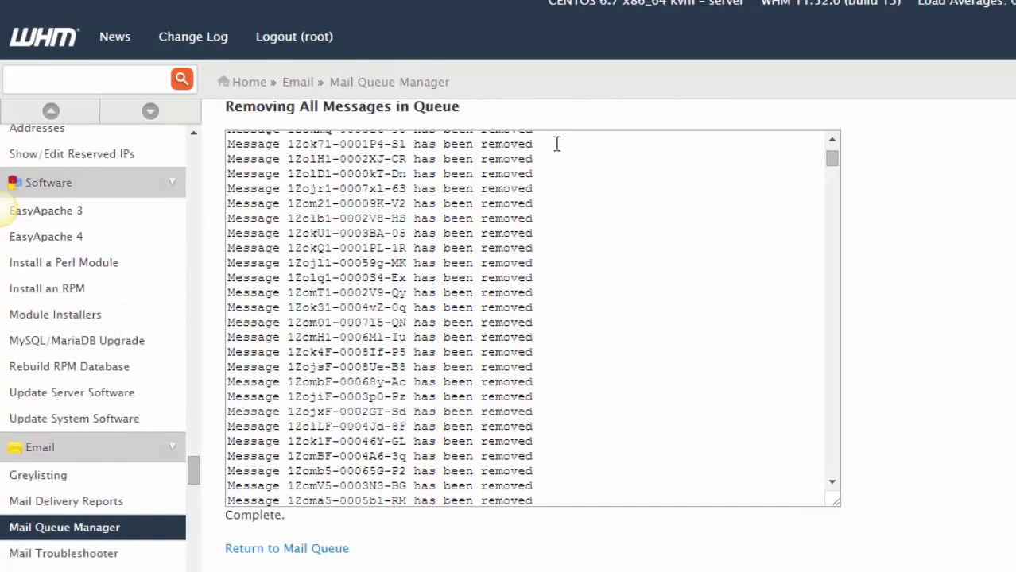
scroll(557, 143, "down", 3)
scroll(170, 381, "down", 3)
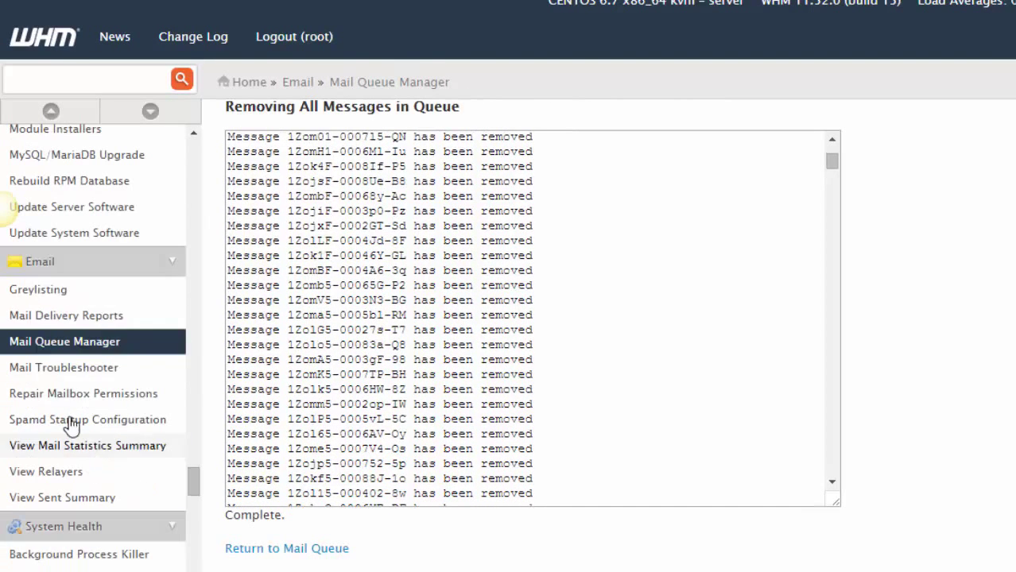
left_click(51, 266)
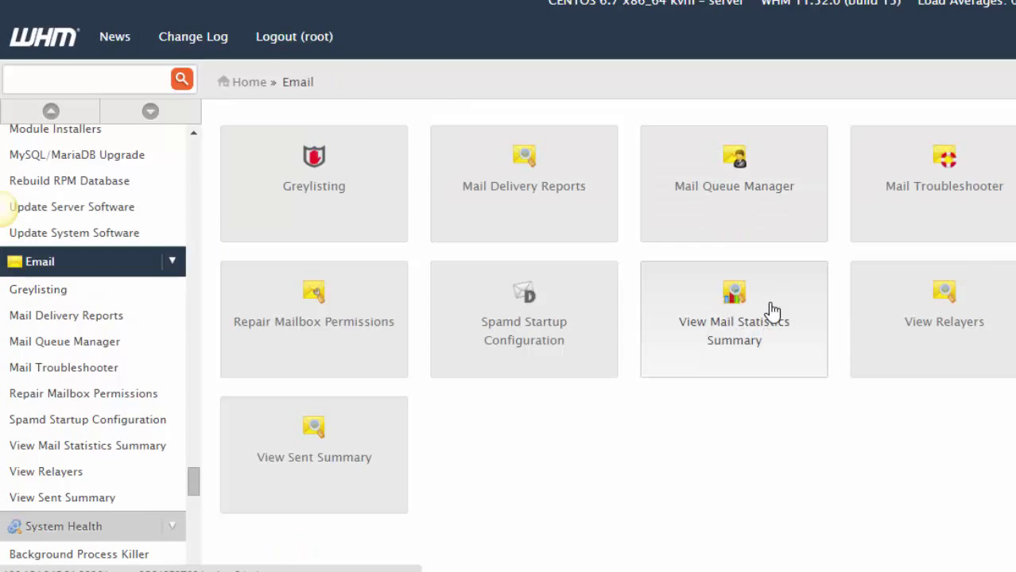
Open the Mail Statistics Summary and highlight the total received and hour 01-02's 1567 messages.
left_click(771, 301)
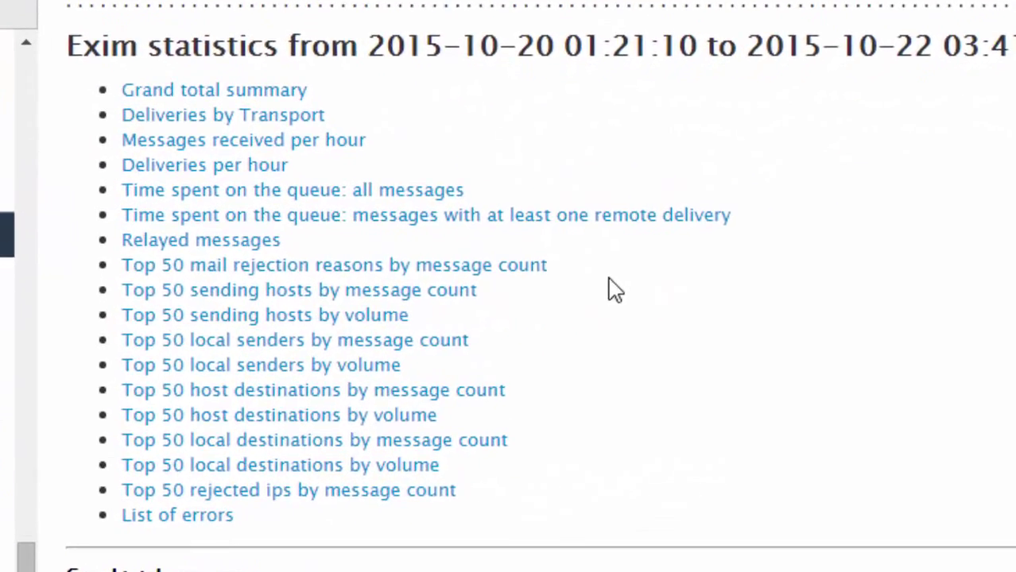
scroll(616, 291, "down", 2)
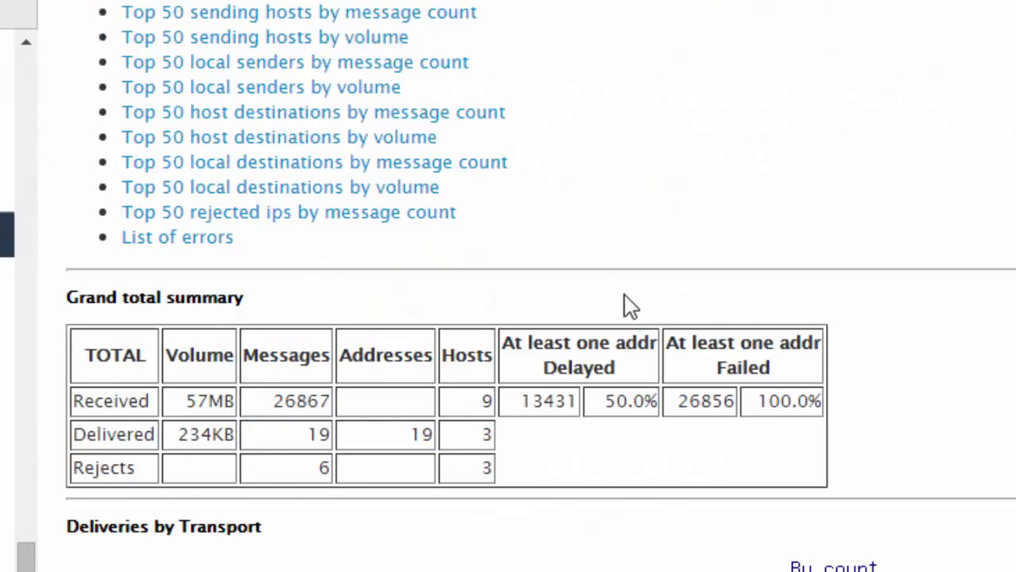
scroll(628, 304, "down", 1)
scroll(681, 277, "down", 1)
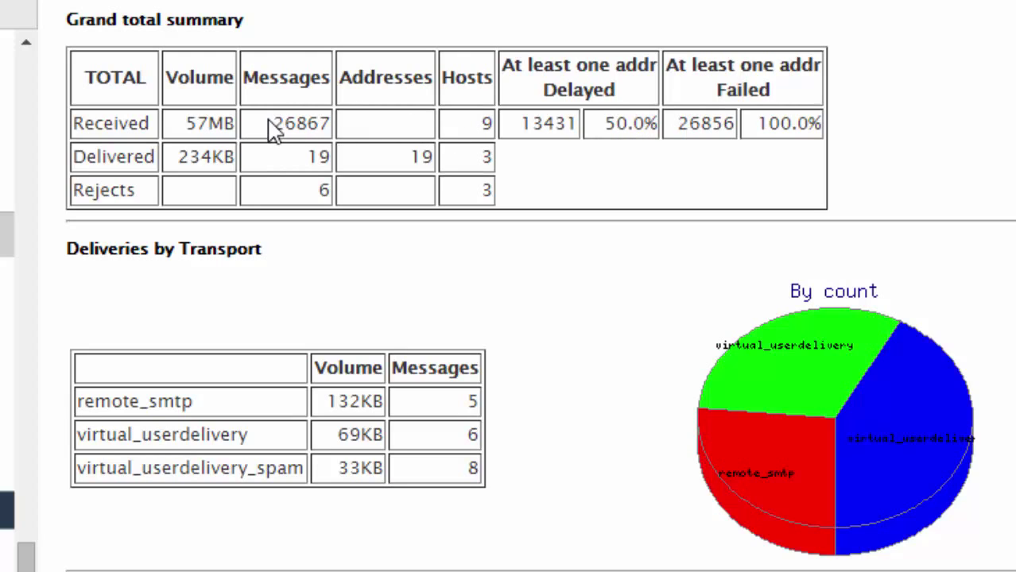
left_click_drag(273, 123, 320, 124)
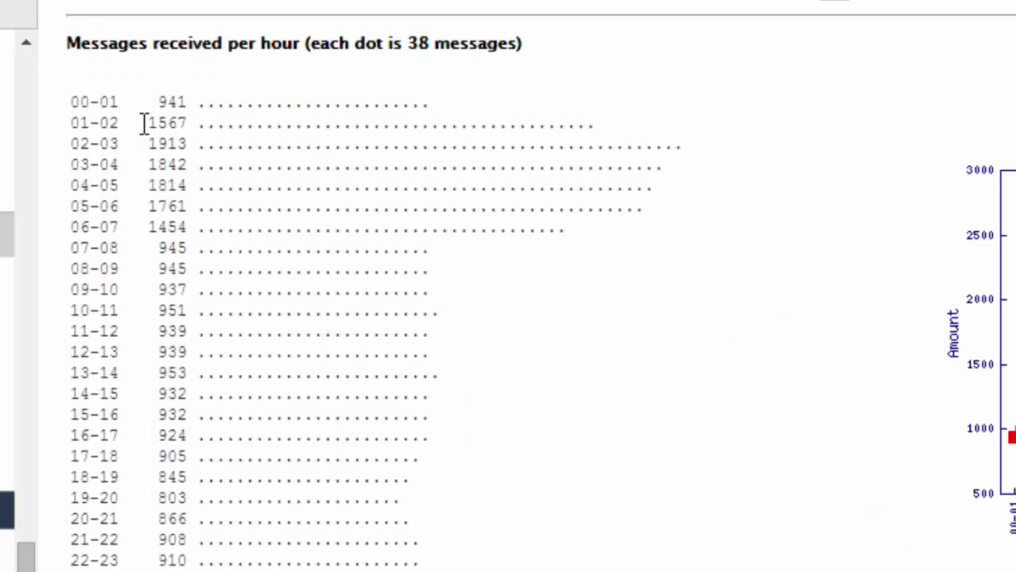
double_click(163, 123)
Scroll through the Exim per-hour and delivery breakdown tables and charts.
scroll(331, 239, "up", 3)
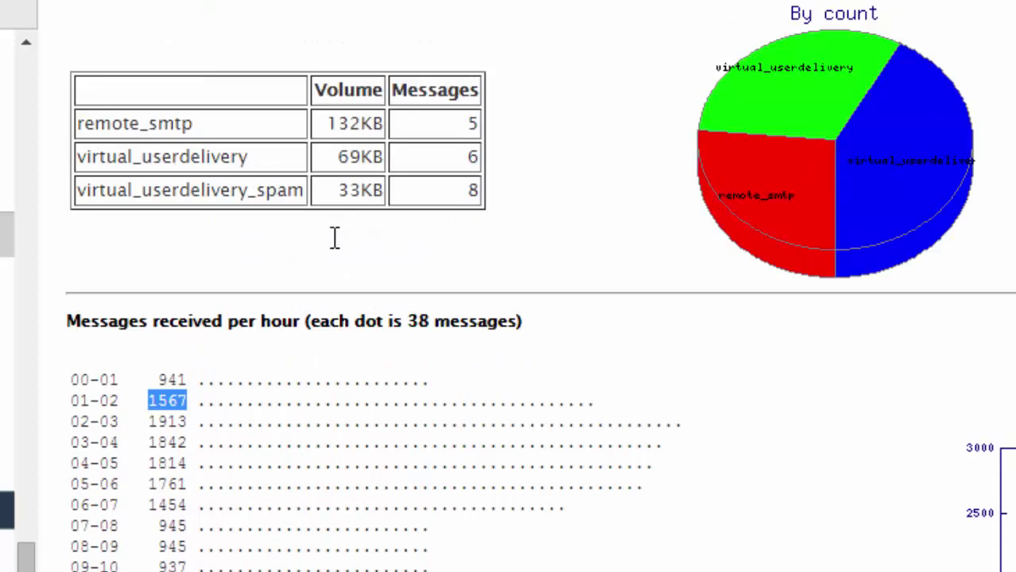
scroll(333, 236, "down", 2)
scroll(342, 242, "down", 3)
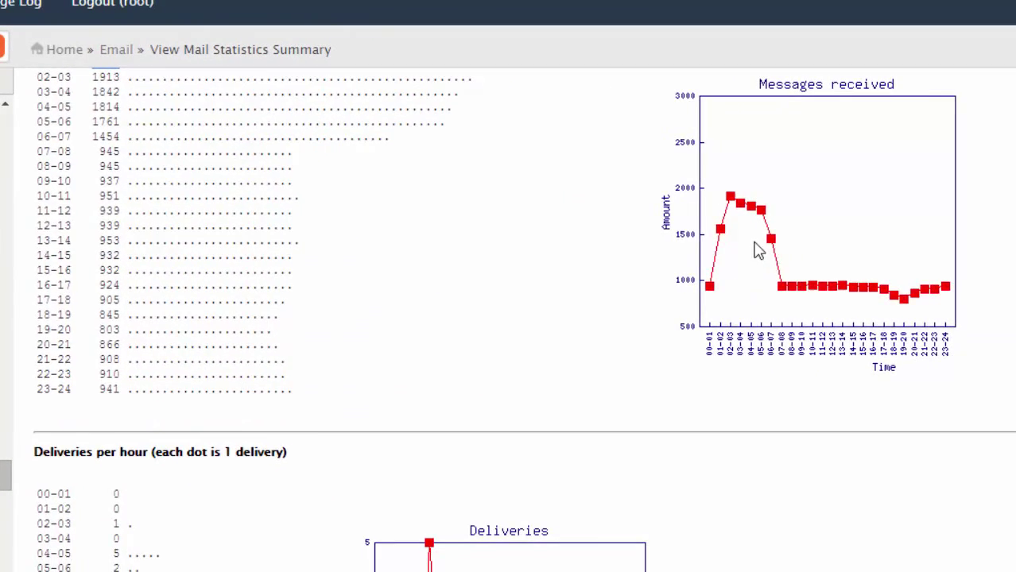
scroll(739, 215, "up", 1)
scroll(651, 220, "up", 3)
scroll(583, 266, "down", 3)
scroll(578, 276, "down", 5)
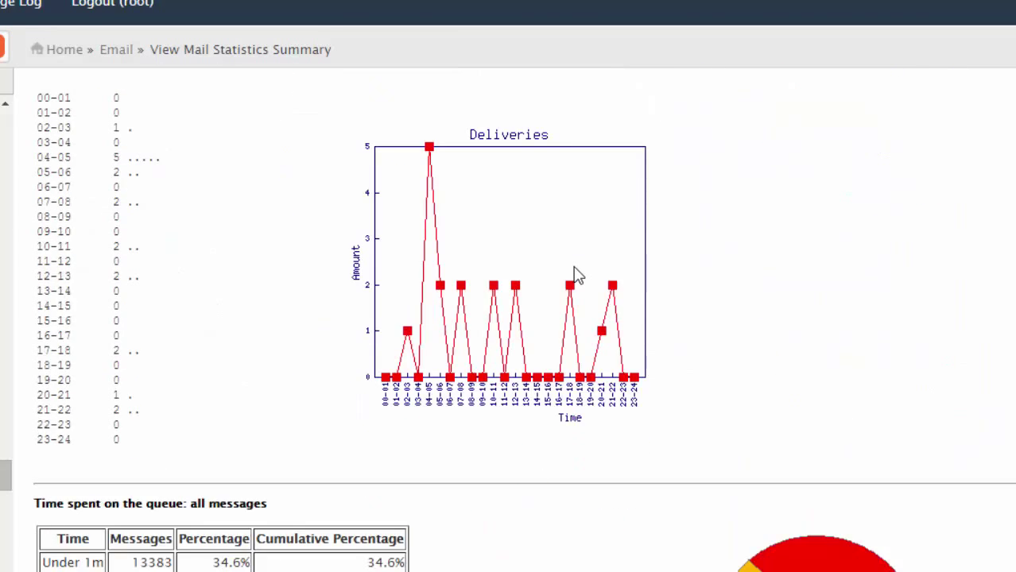
scroll(578, 276, "down", 3)
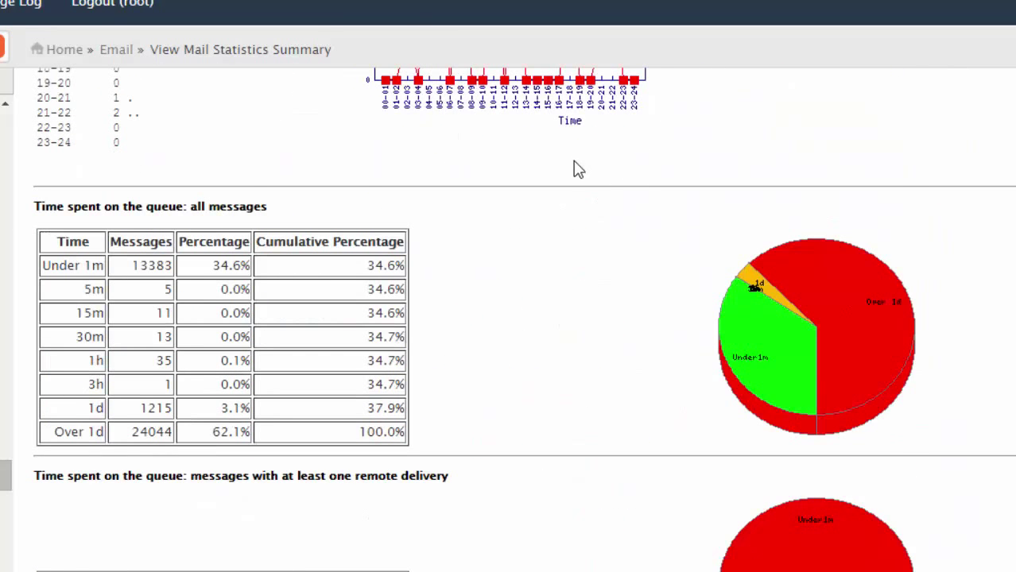
scroll(481, 242, "down", 2)
scroll(481, 253, "down", 1)
scroll(482, 252, "down", 3)
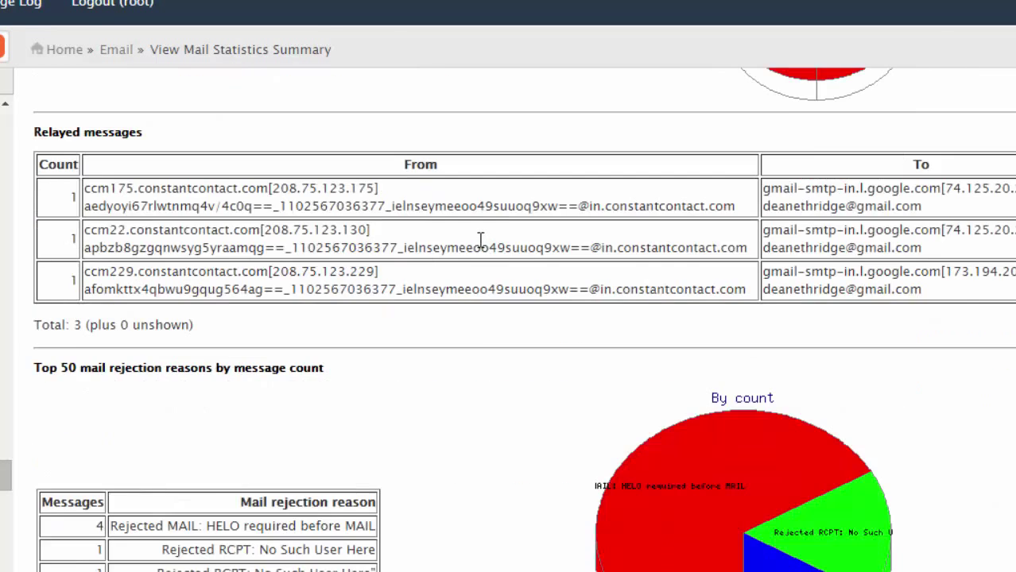
scroll(484, 250, "down", 4)
scroll(487, 252, "up", 5)
scroll(483, 250, "up", 5)
scroll(481, 240, "up", 5)
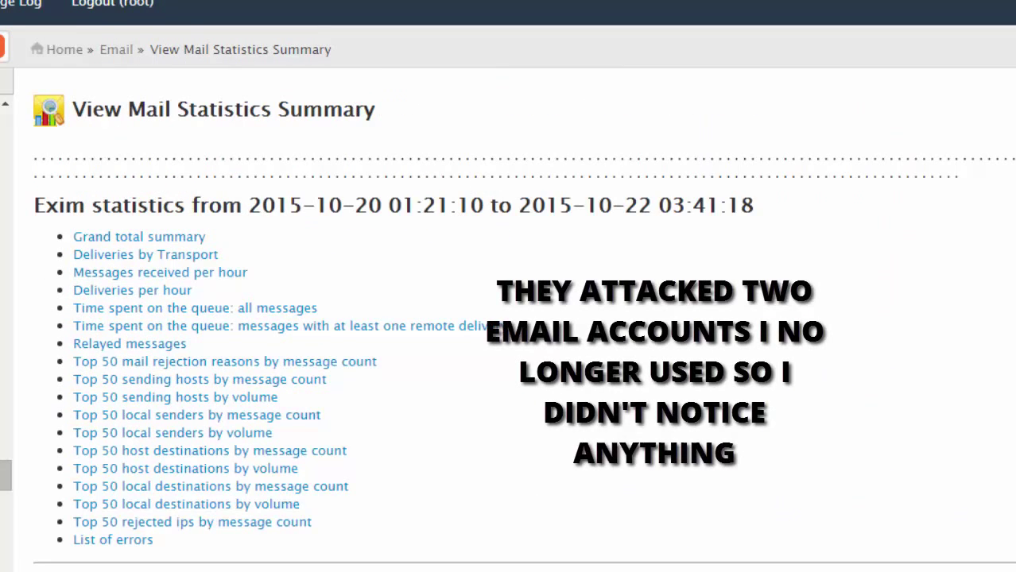
Review the GOTMLS scan's Known and Potential Threats lists, highlighting the Potential Threats heading.
left_click(116, 49)
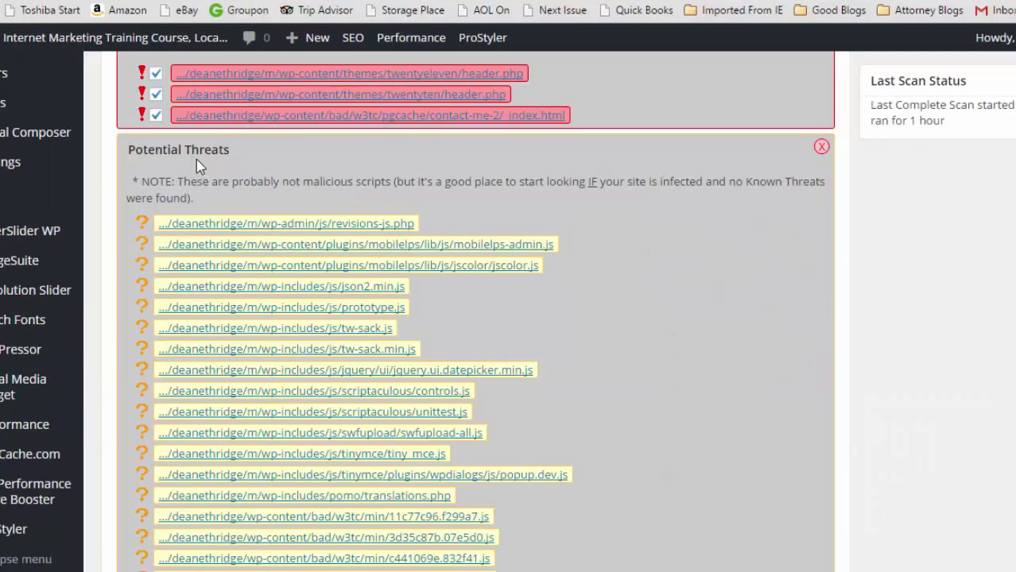
left_click_drag(138, 156, 237, 155)
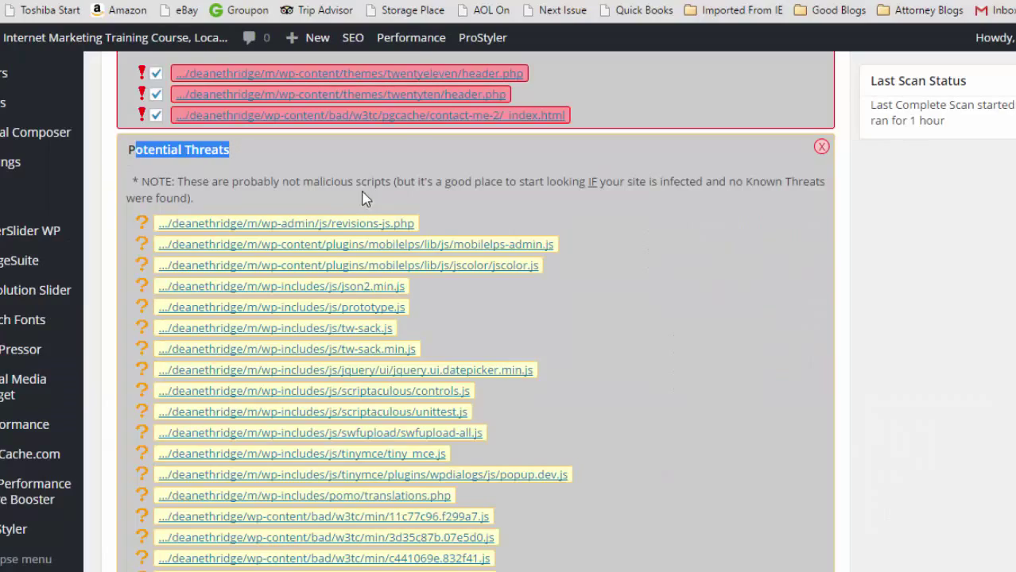
scroll(366, 199, "down", 2)
scroll(438, 203, "down", 3)
scroll(459, 228, "down", 3)
scroll(460, 229, "down", 1)
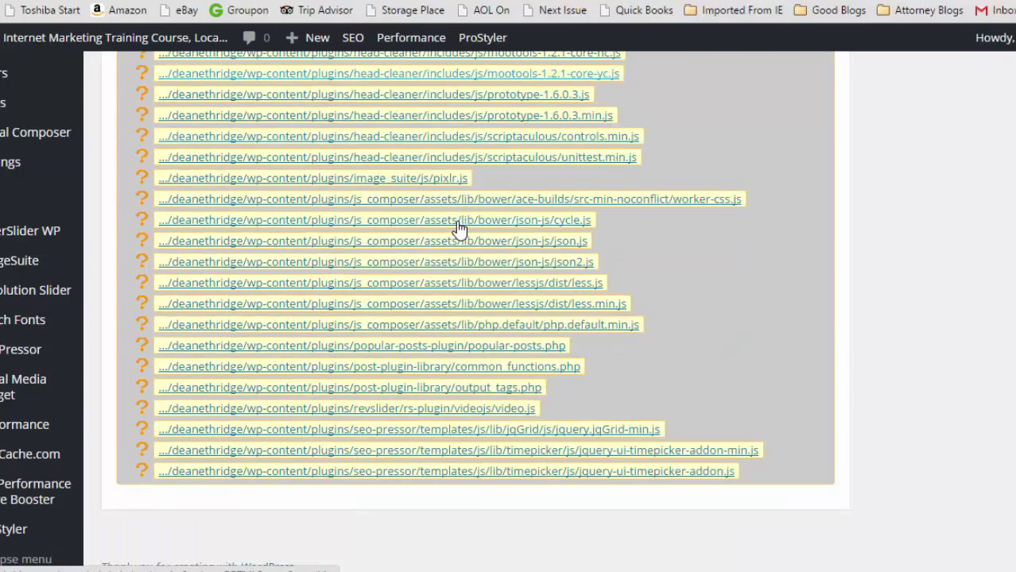
scroll(460, 229, "up", 8)
scroll(460, 229, "up", 9)
scroll(460, 235, "down", 3)
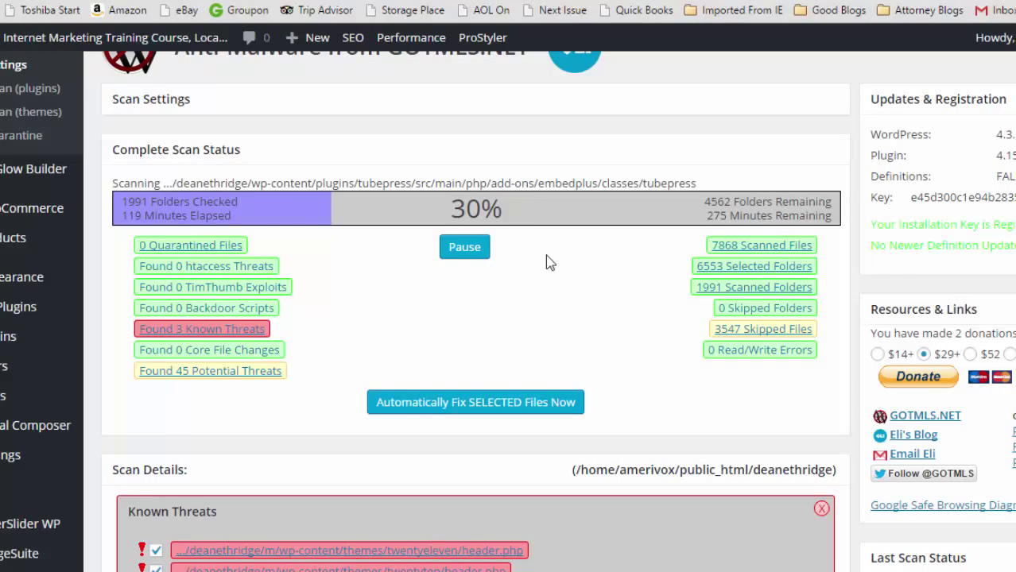
scroll(497, 191, "up", 2)
scroll(509, 238, "up", 2)
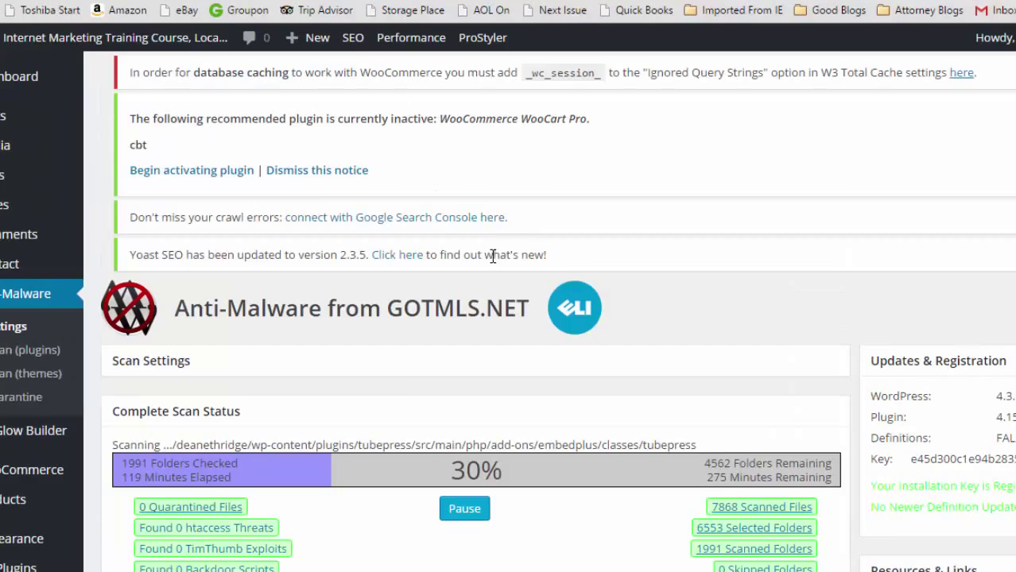
scroll(517, 254, "down", 4)
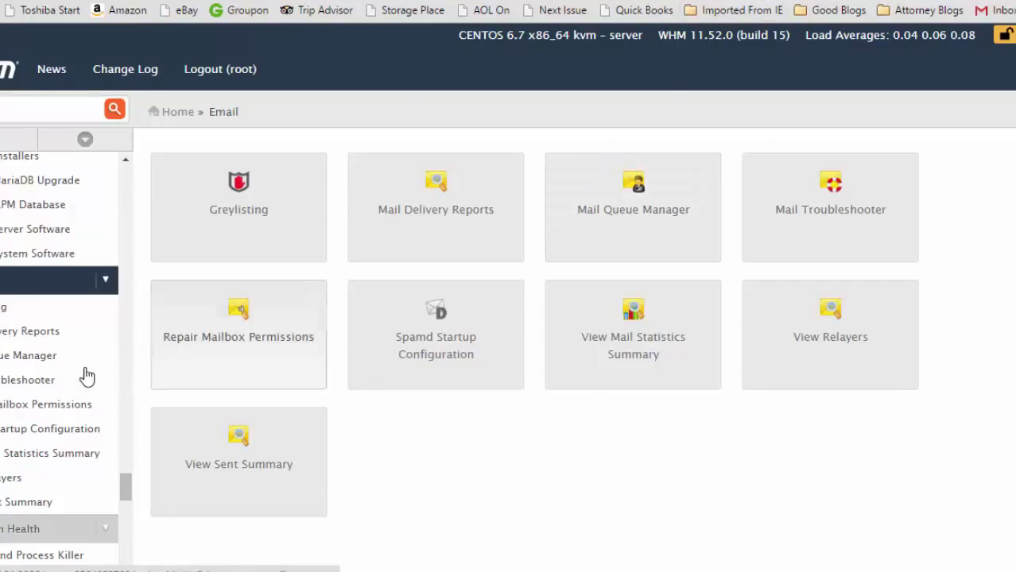
scroll(79, 361, "down", 1)
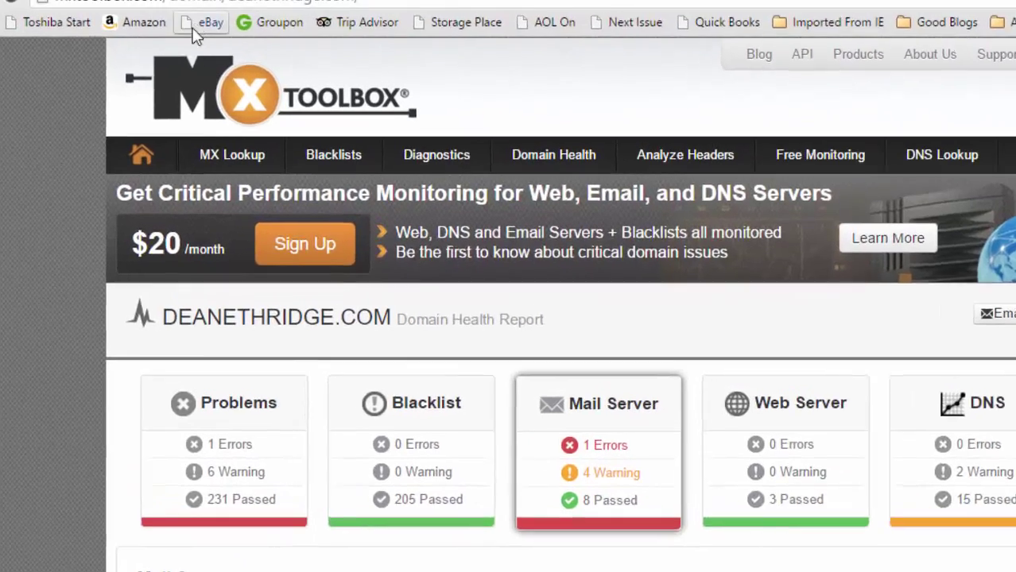
Review the deanethridge.com health report's Mail Server section showing the missing DMARC record error.
scroll(358, 286, "down", 2)
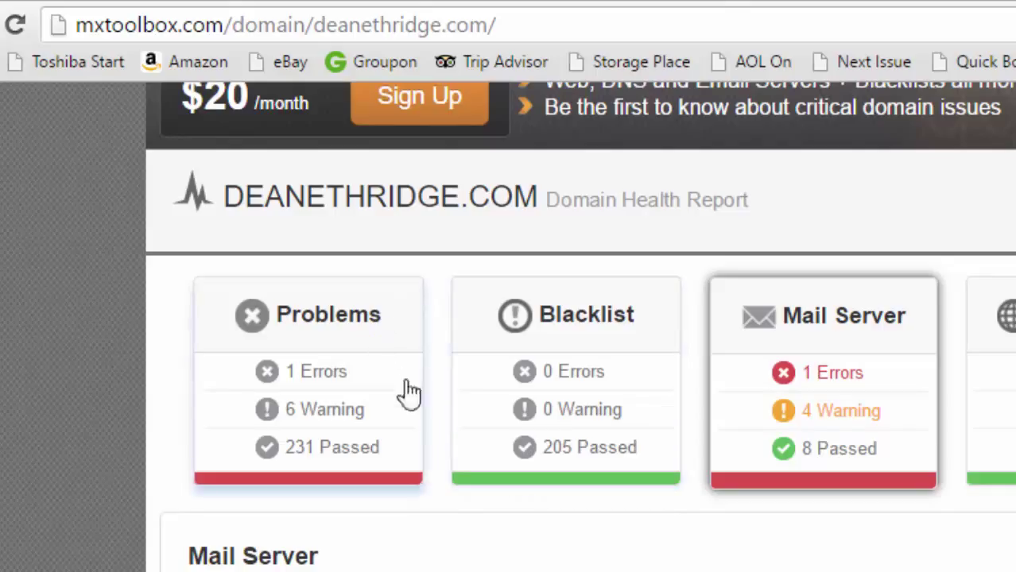
scroll(823, 382, "down", 2)
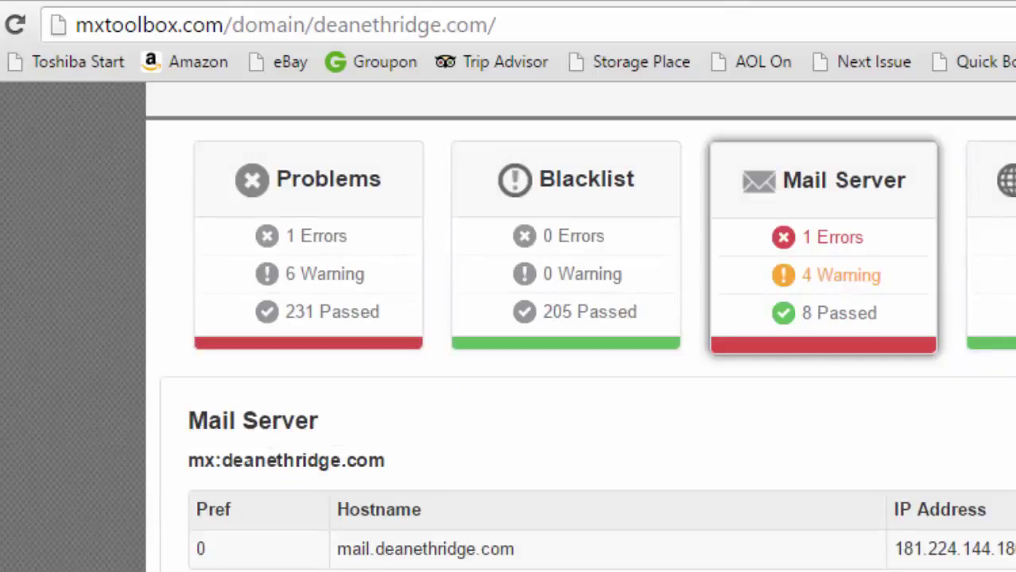
scroll(858, 318, "down", 3)
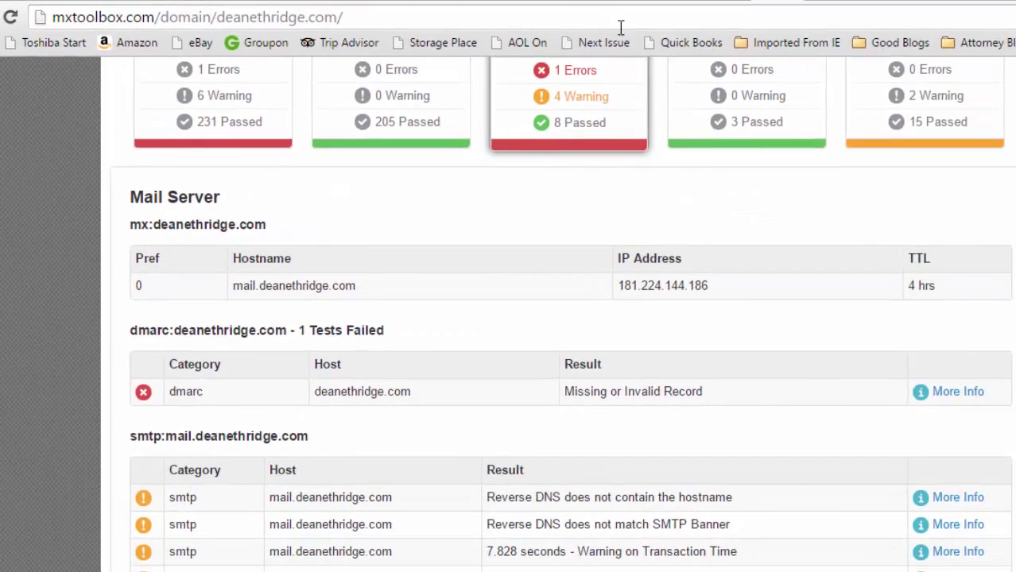
scroll(614, 136, "up", 5)
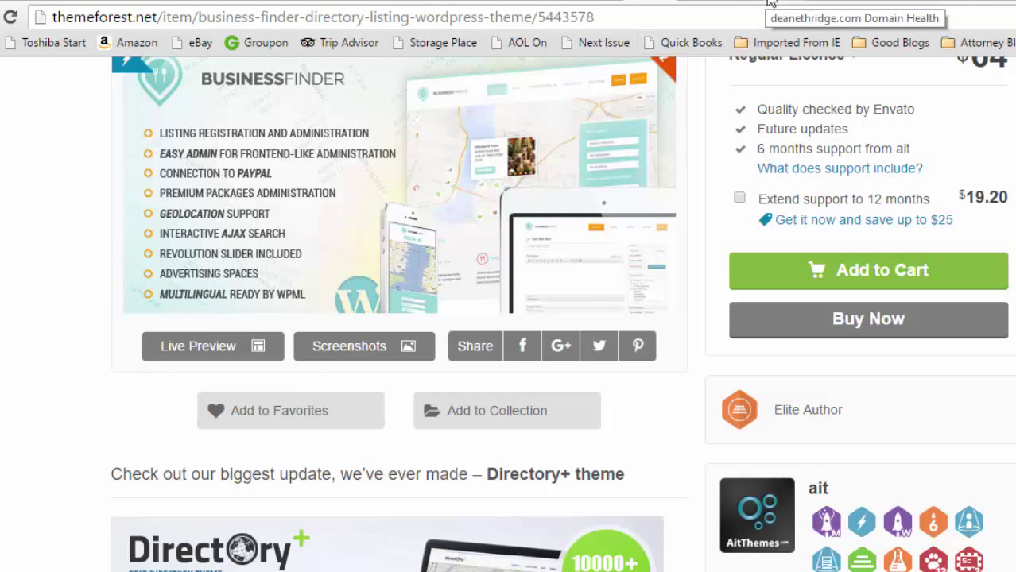
left_click(762, 3)
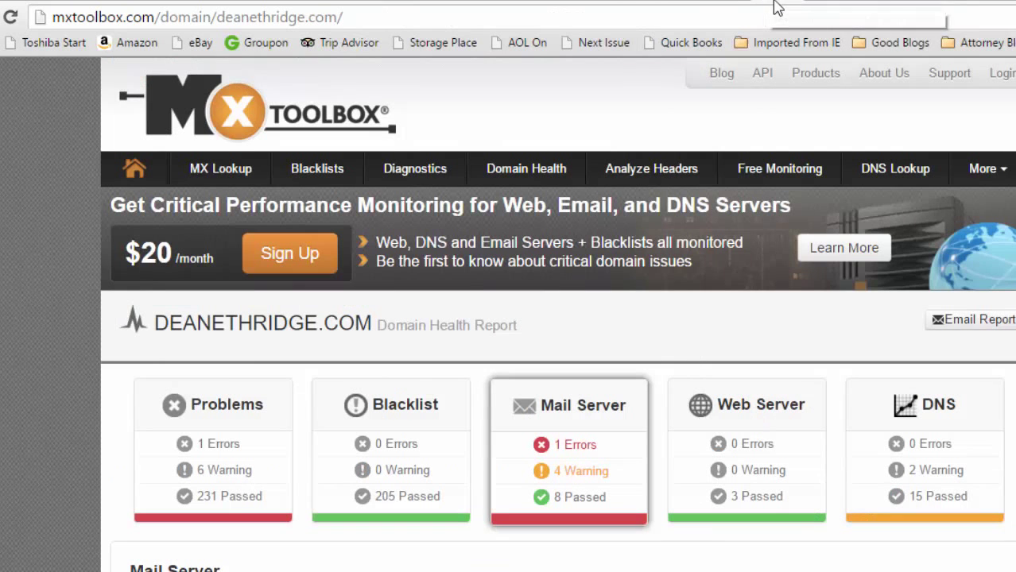